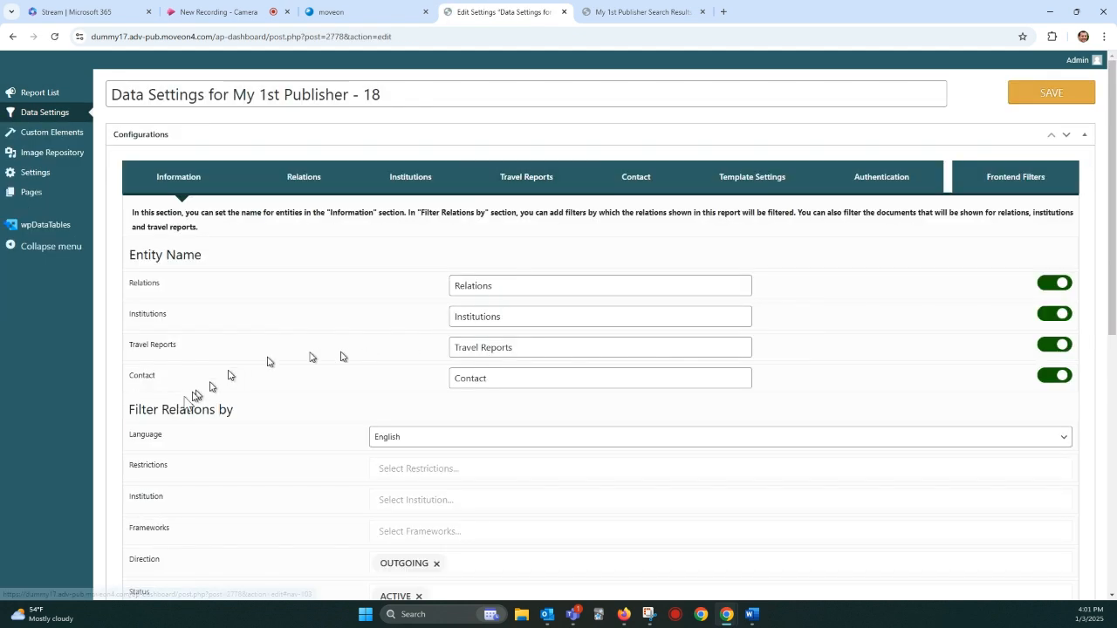
# Step: Review the Filter Relations by section of the data settings, and open the template settings
pyautogui.moveTo(141, 410); pyautogui.dragTo(211, 410)
pyautogui.scroll(-2, 314, 480)
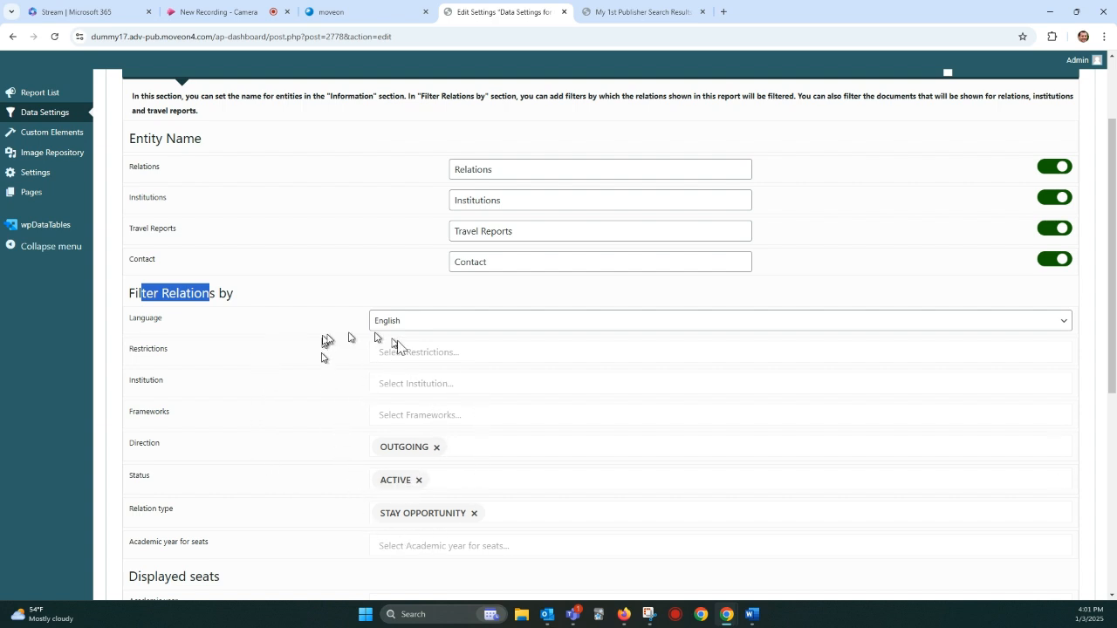
pyautogui.scroll(2, 335, 426)
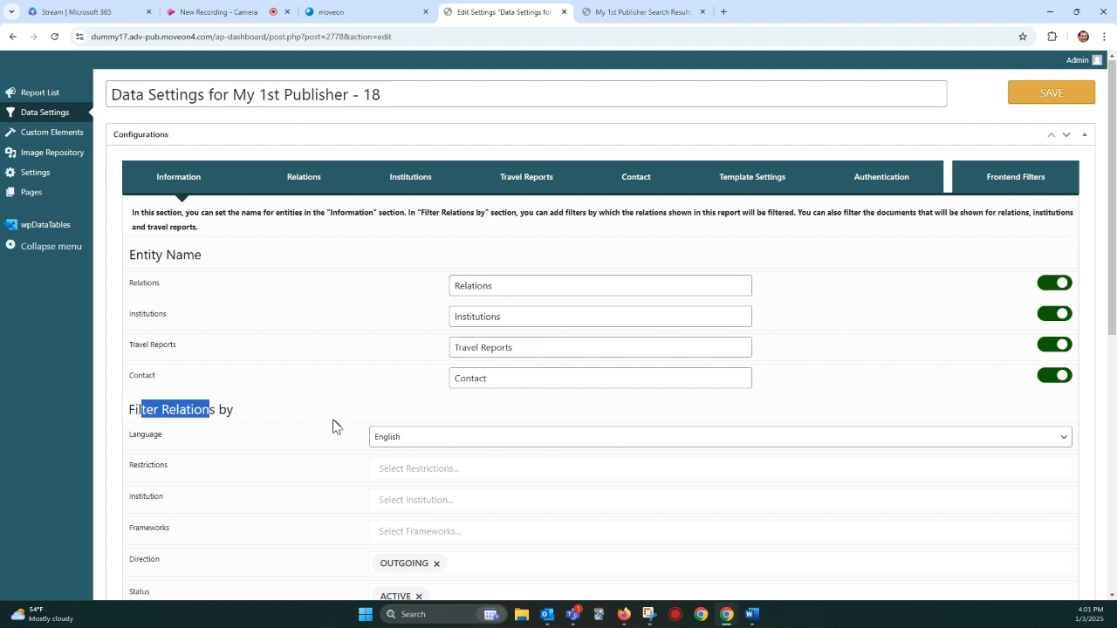
pyautogui.click(737, 180)
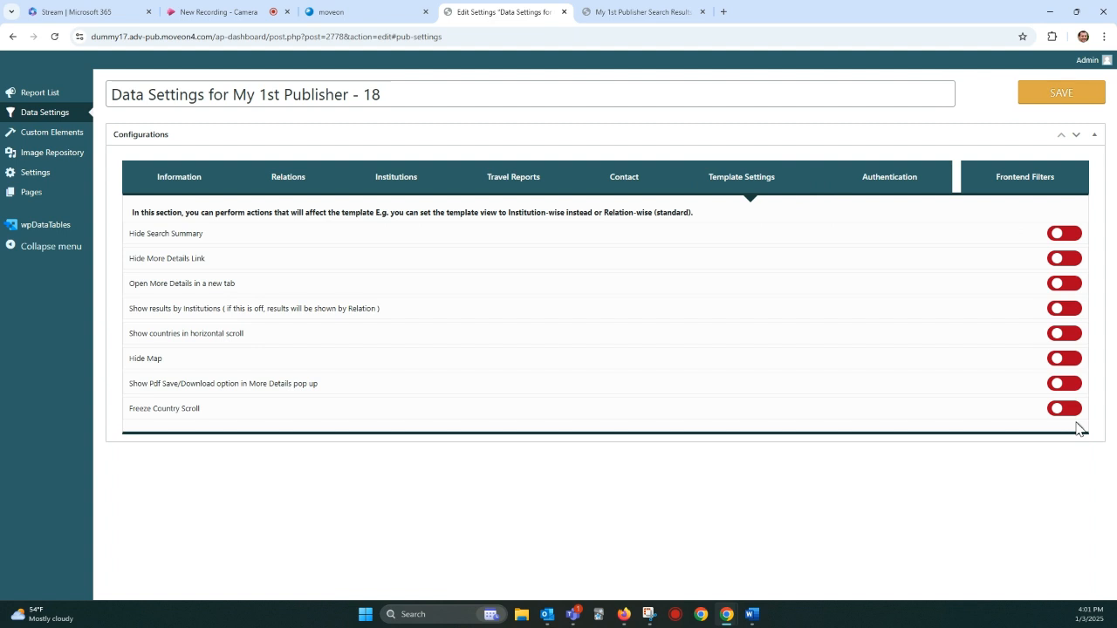
# Step: Examine the map and search summary on the published My 1st Publisher search results page
pyautogui.click(646, 12)
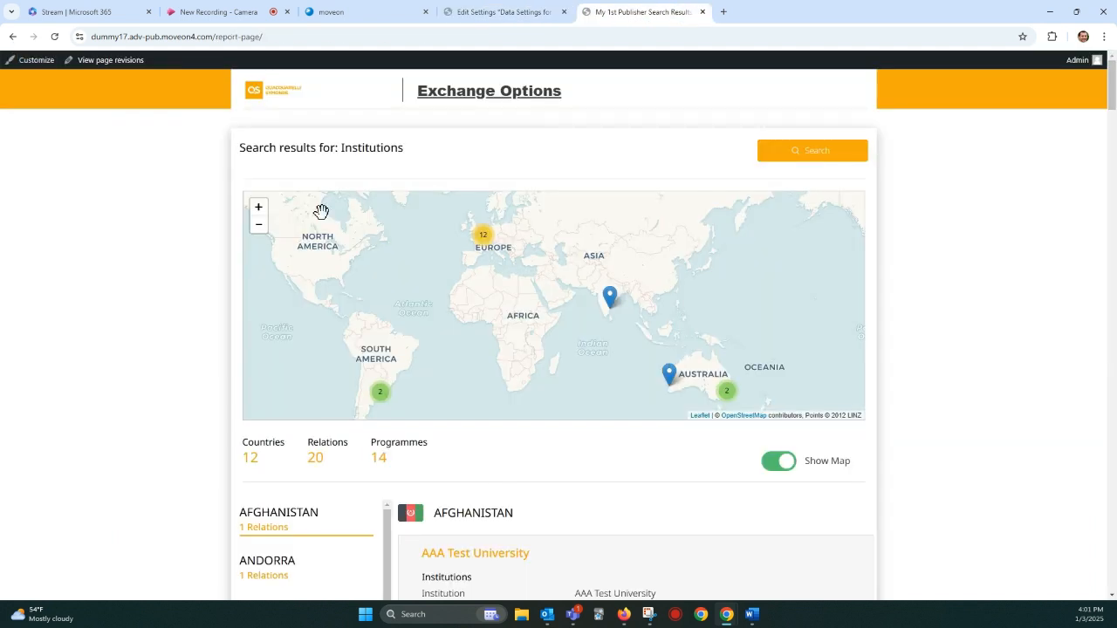
pyautogui.scroll(-1, 1079, 255)
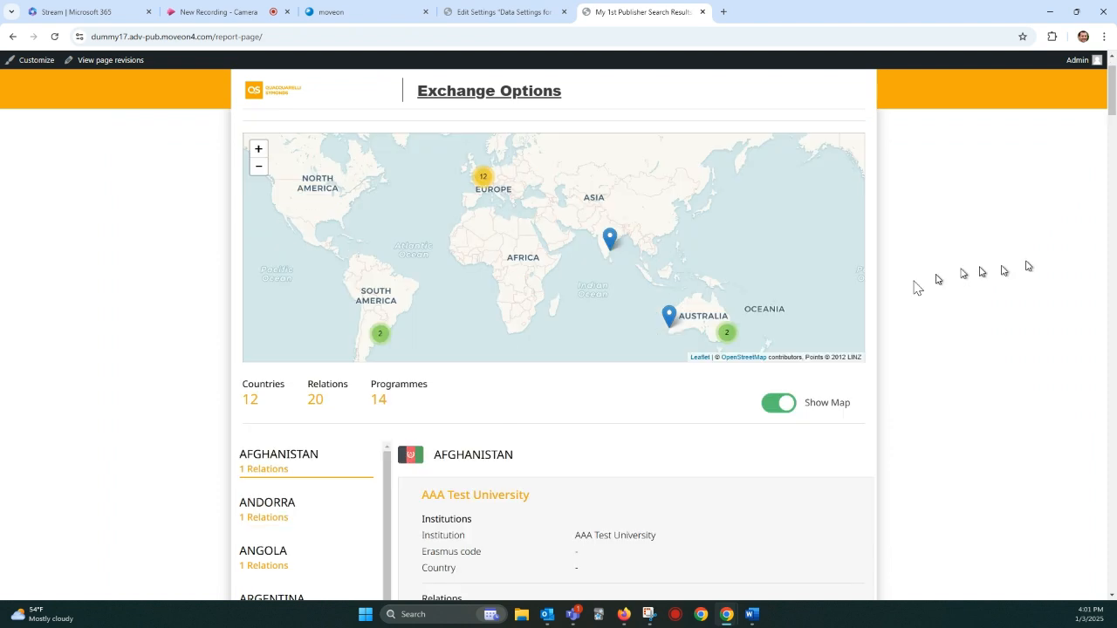
# Step: Turn on Hide Search Summary in the publisher's template settings and save the data settings
pyautogui.click(487, 10)
pyautogui.moveTo(145, 233); pyautogui.dragTo(191, 258)
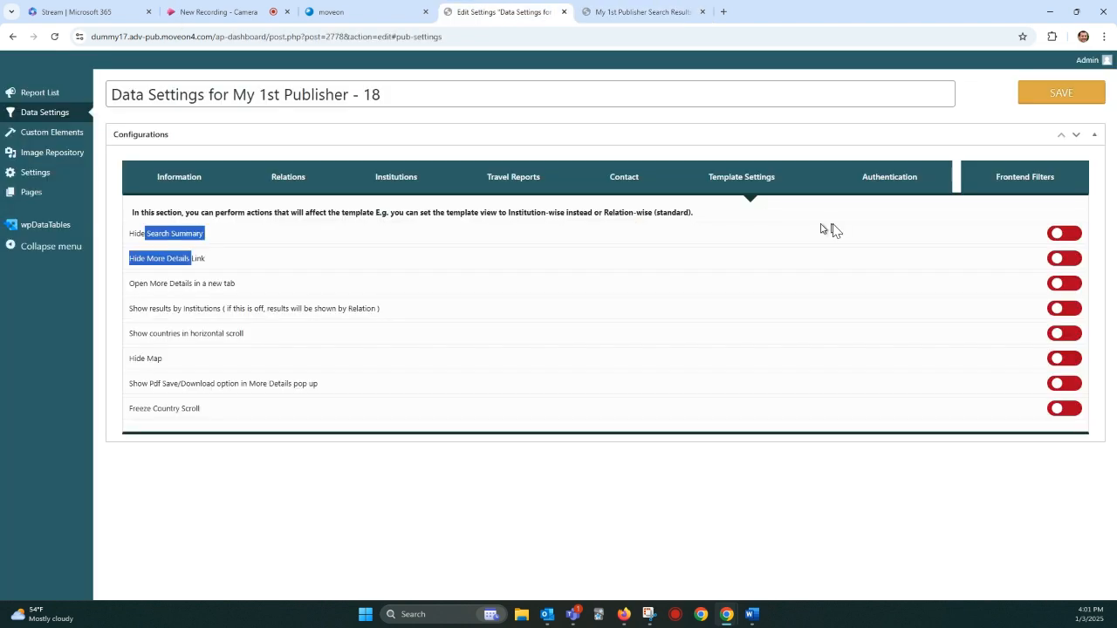
pyautogui.click(1071, 236)
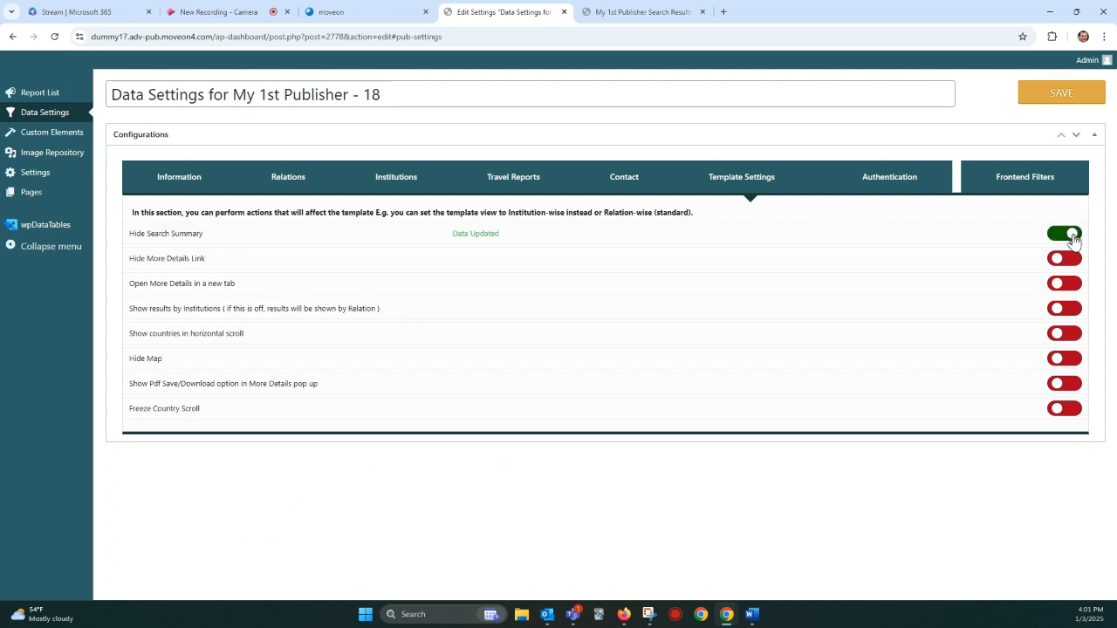
pyautogui.click(1070, 105)
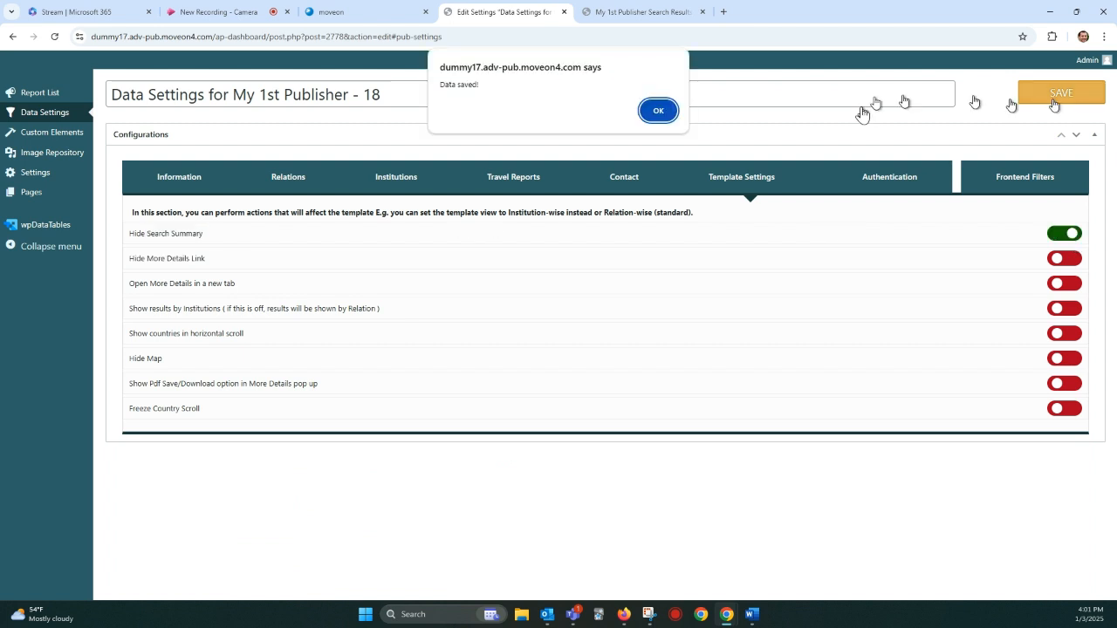
pyautogui.click(665, 108)
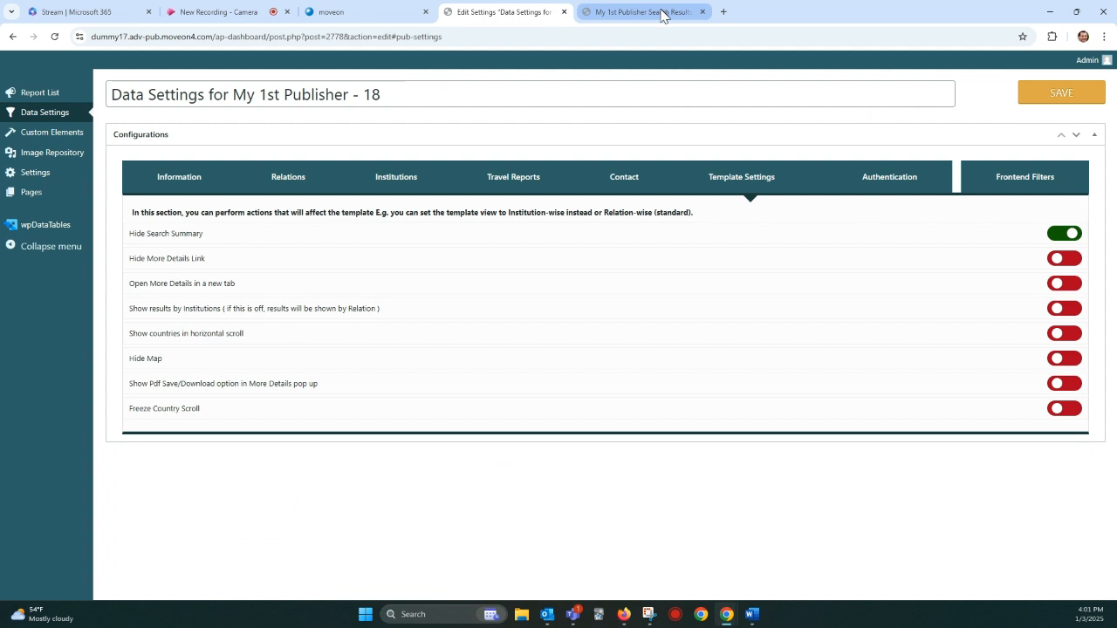
# Step: Reload the search results page with the form data resubmitted to check the search summary area
pyautogui.click(662, 12)
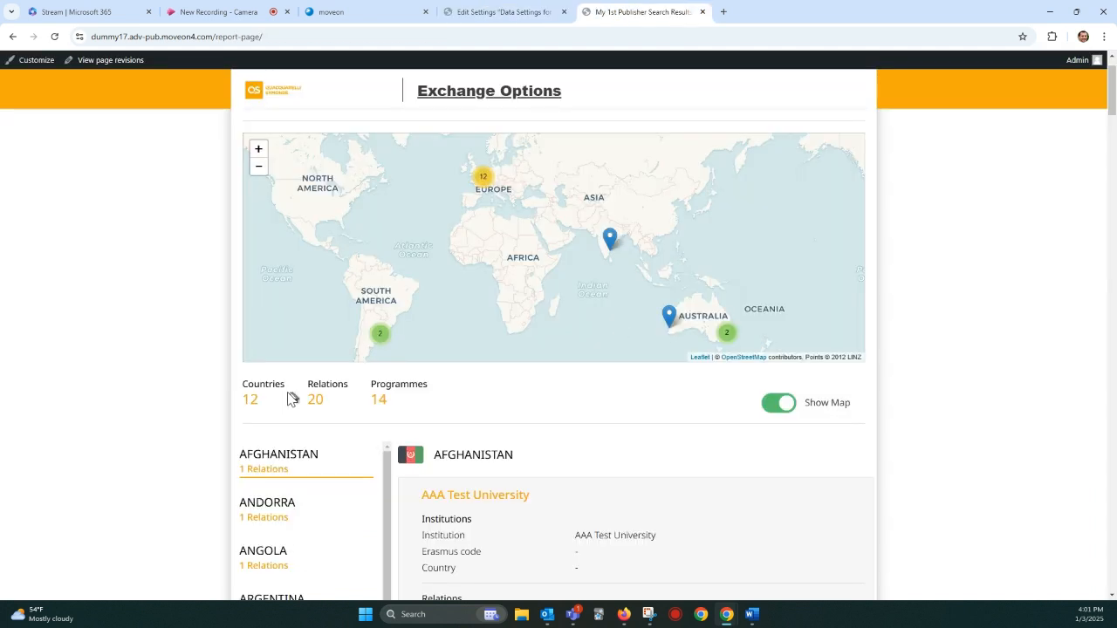
pyautogui.click(50, 37)
pyautogui.press('Return')
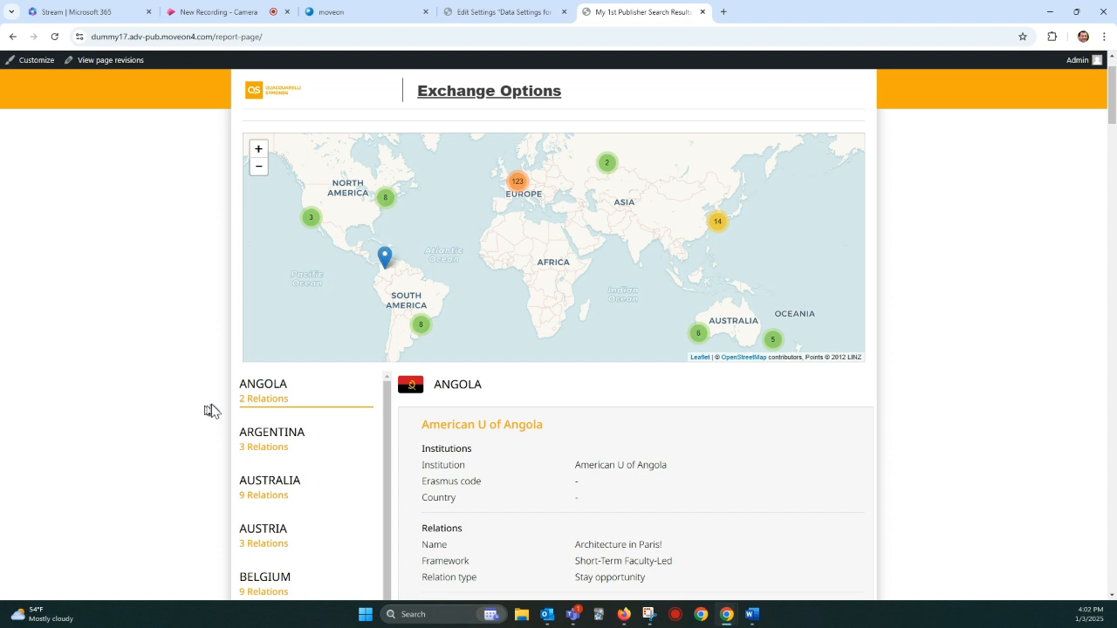
# Step: Turn off Hide Search Summary, turn on Hide More Details Link, and save the template settings
pyautogui.hotkey('ctrl', 'shift', 'Tab')
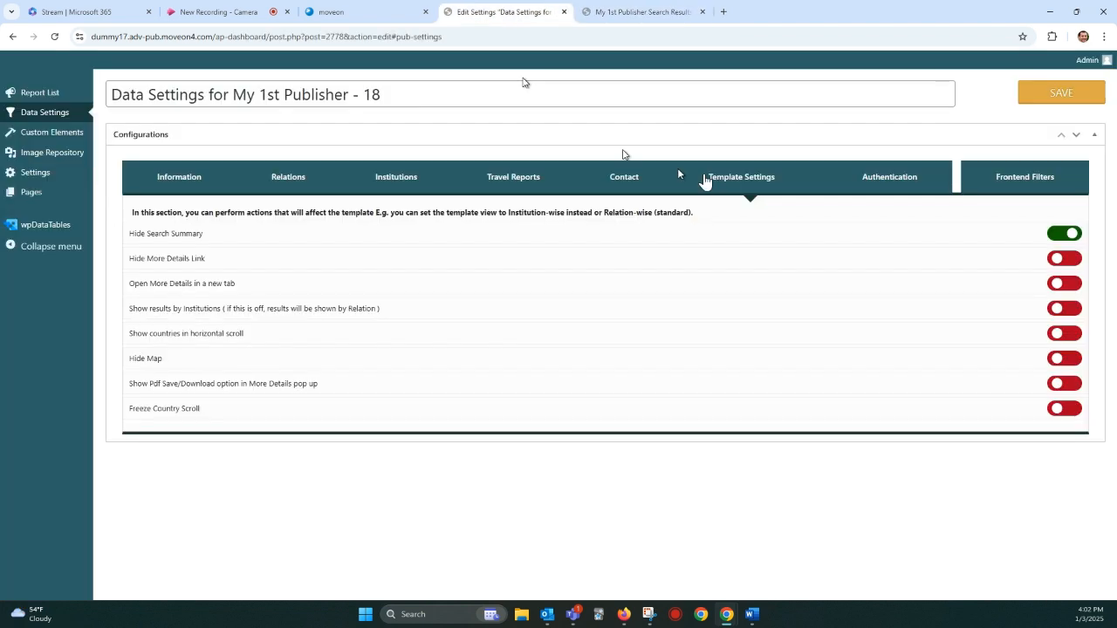
pyautogui.click(1055, 235)
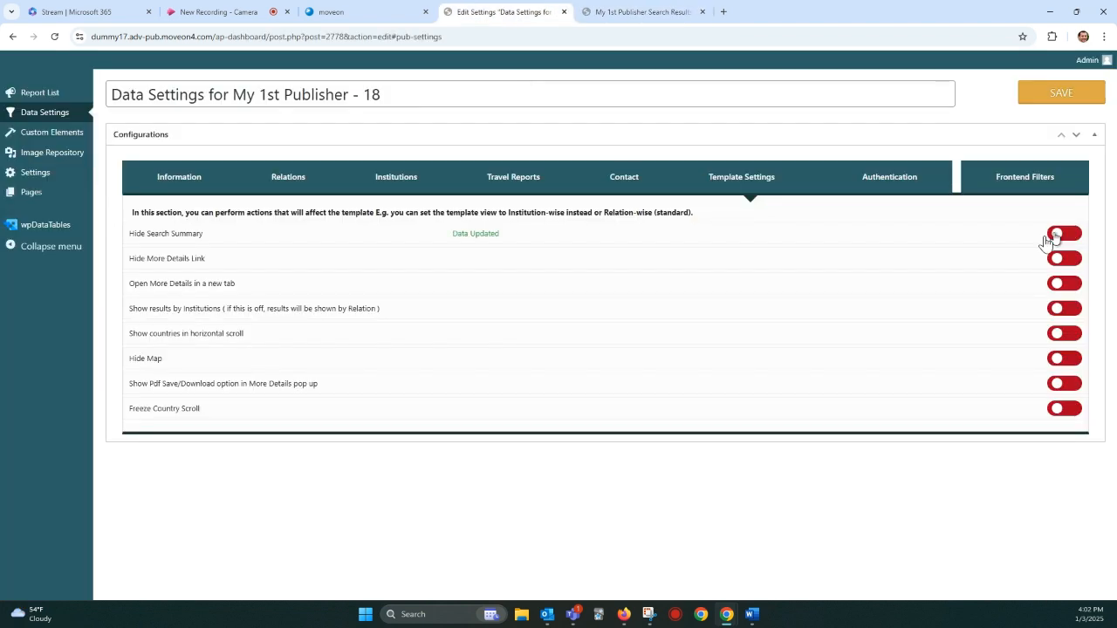
pyautogui.moveTo(131, 262); pyautogui.dragTo(196, 262)
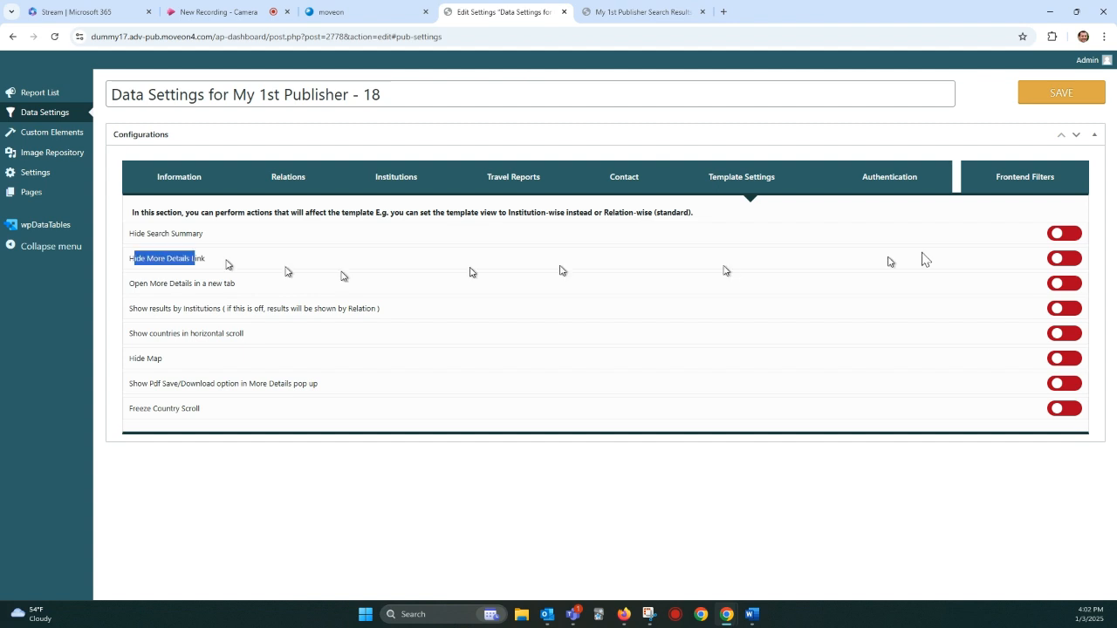
pyautogui.click(1066, 259)
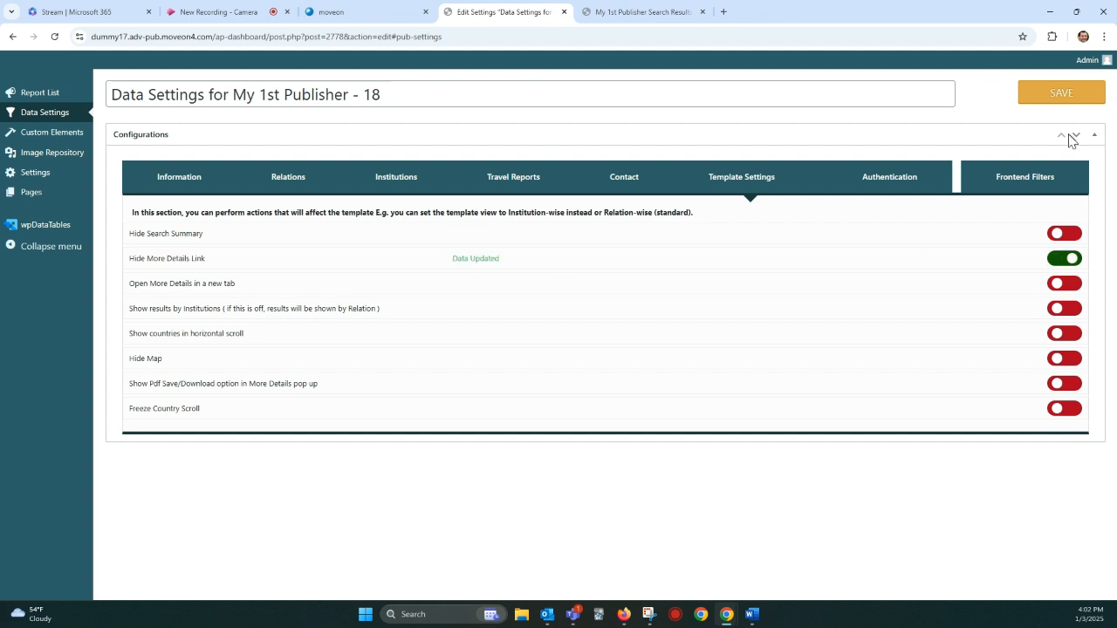
pyautogui.click(1061, 93)
pyautogui.click(659, 102)
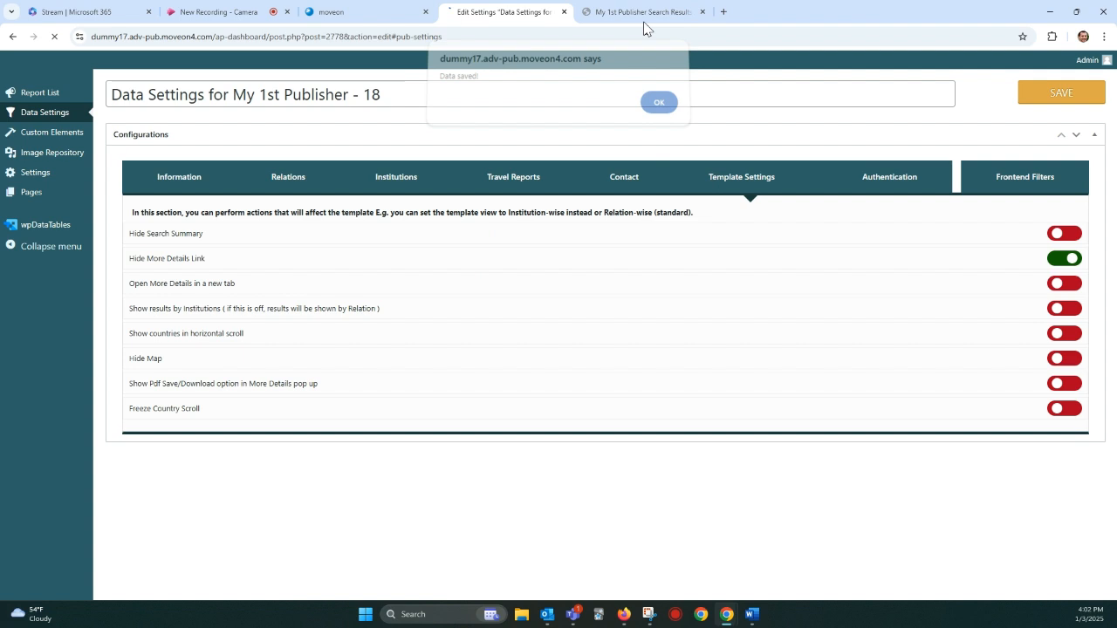
# Step: View the More Details pop-up of the first American U of Angola entry on the results page and close it
pyautogui.click(643, 14)
pyautogui.scroll(-2, 830, 541)
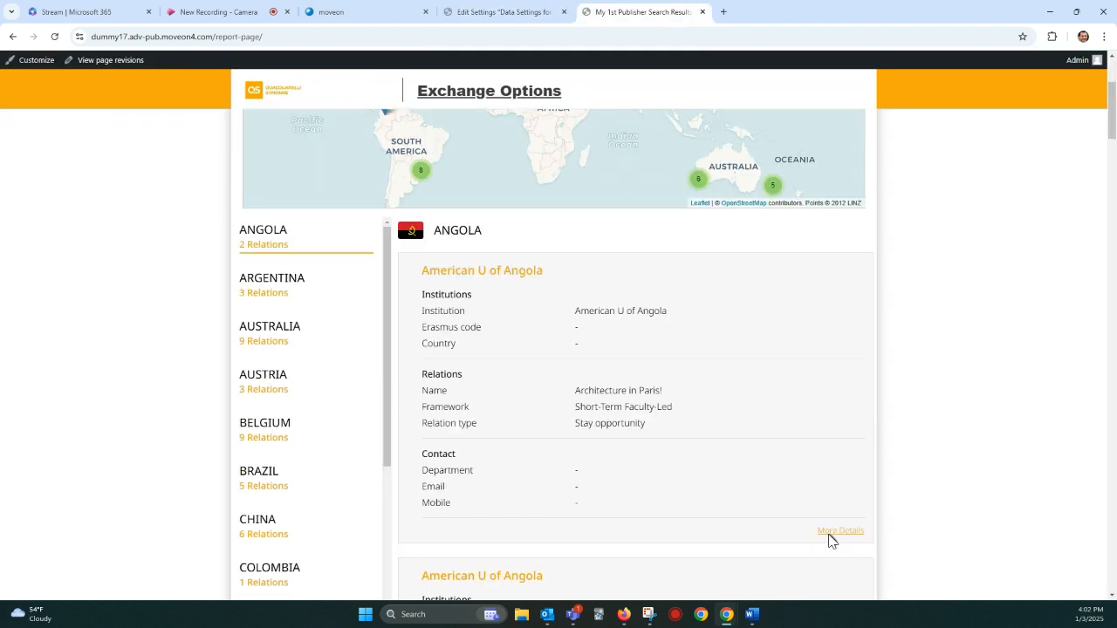
pyautogui.scroll(-1, 829, 541)
pyautogui.click(842, 515)
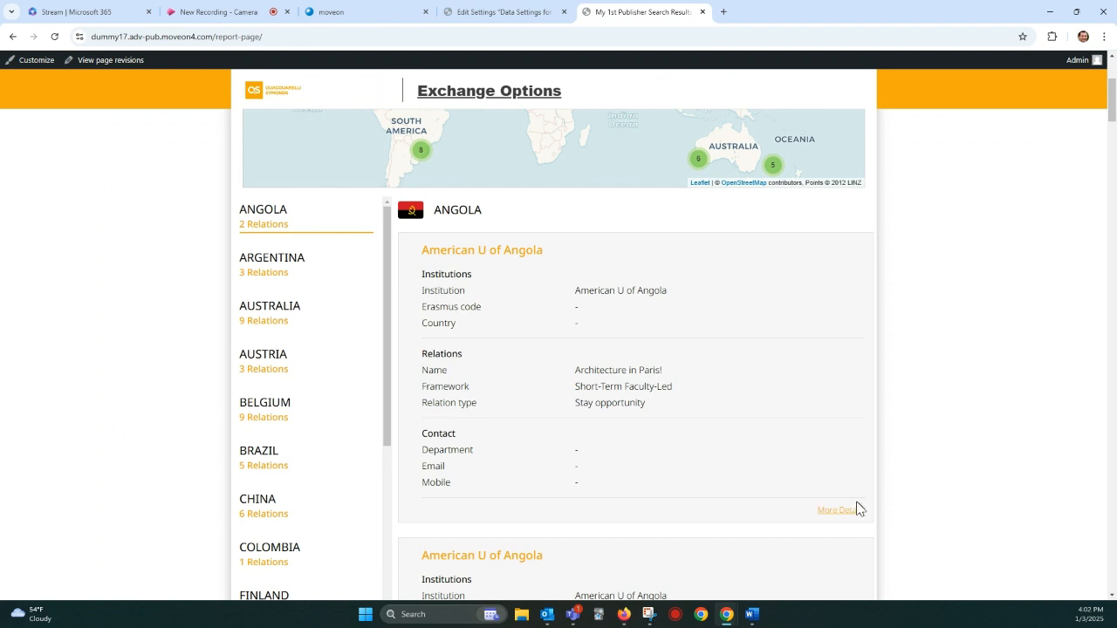
pyautogui.click(844, 509)
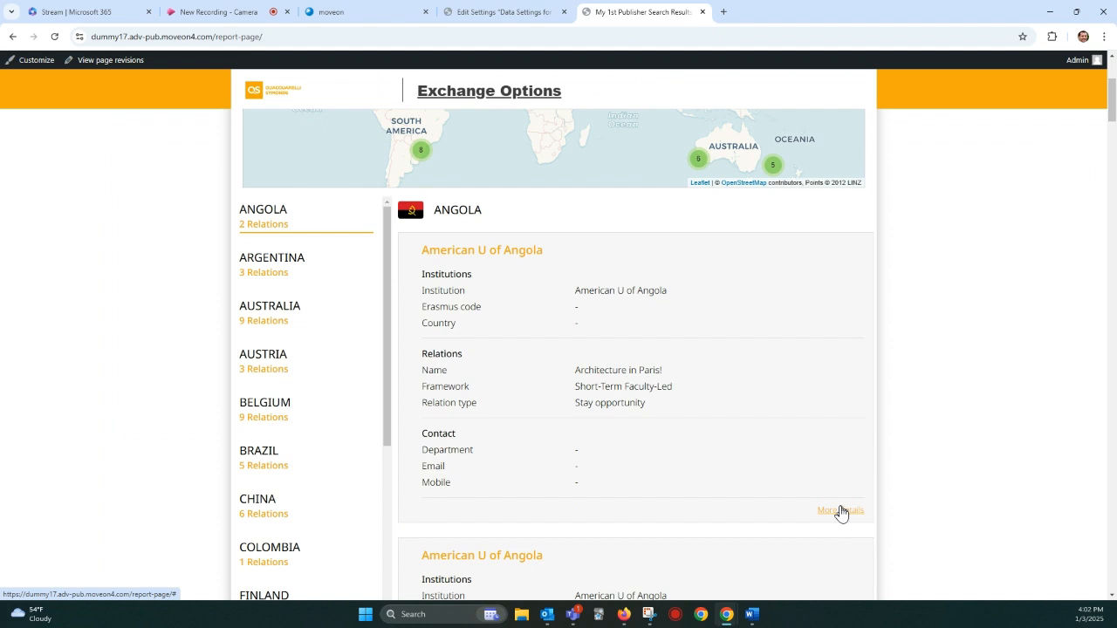
pyautogui.click(840, 512)
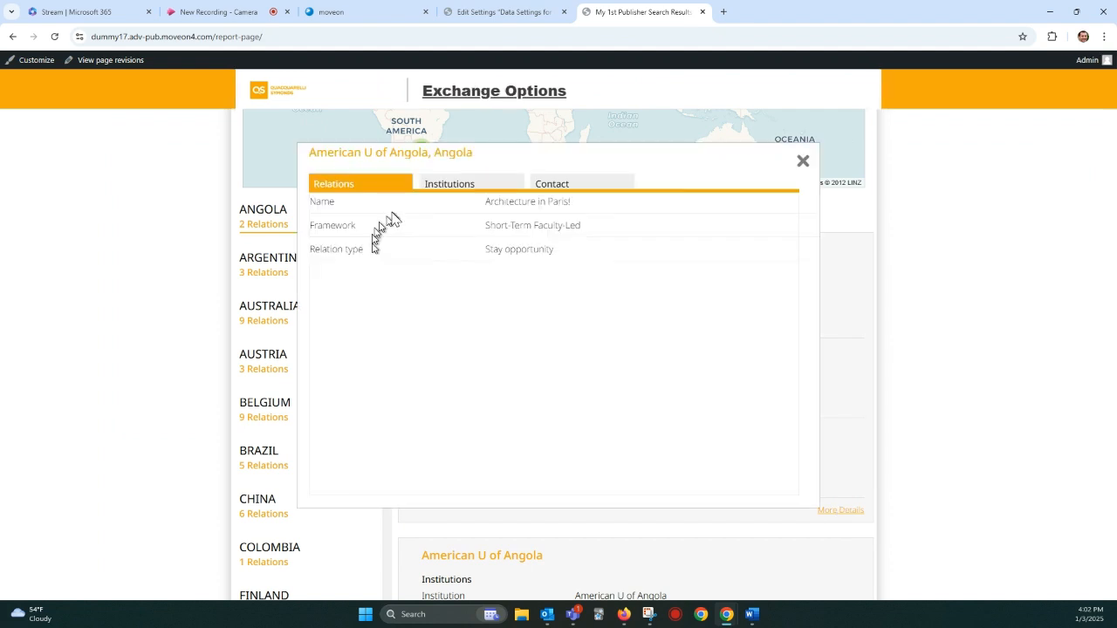
pyautogui.click(803, 162)
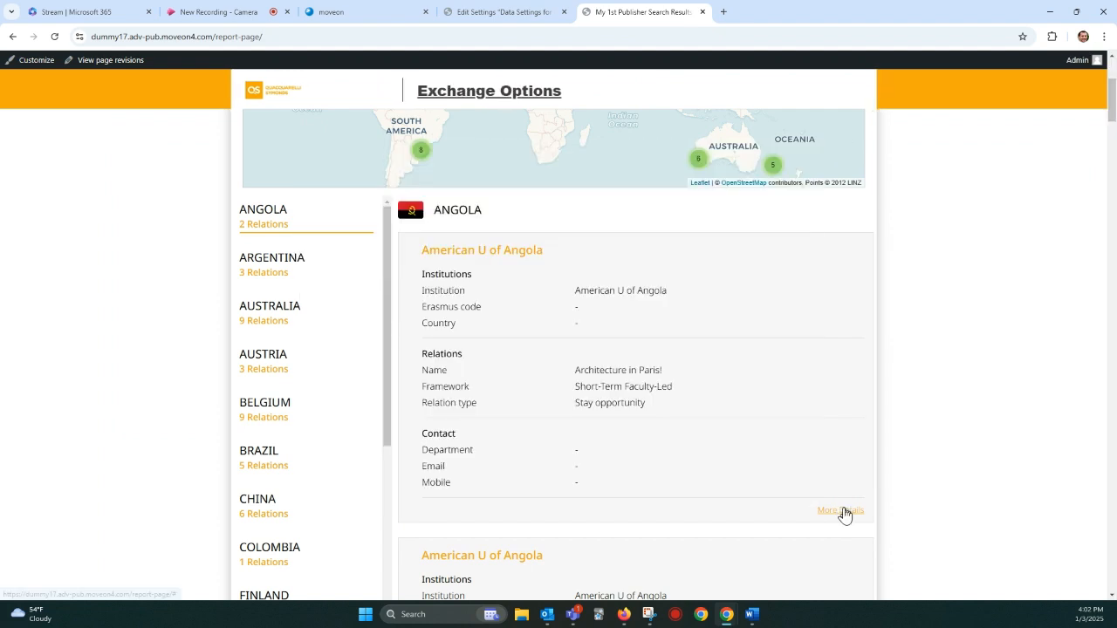
# Step: Reload the results page with resubmission and check the Angola entries for the More Details link
pyautogui.click(57, 39)
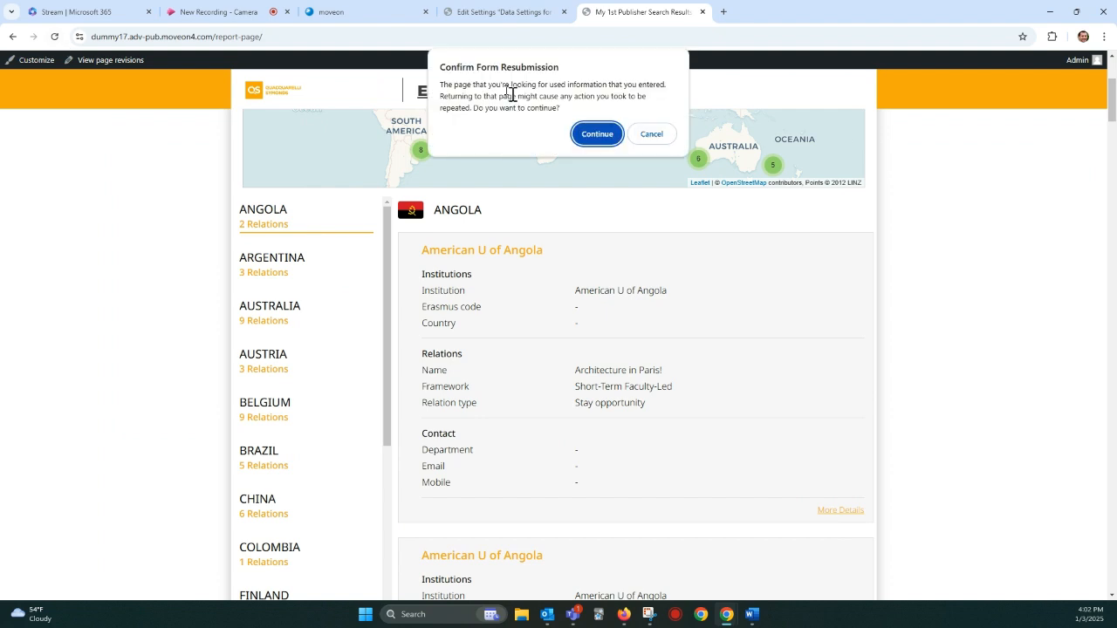
pyautogui.click(602, 134)
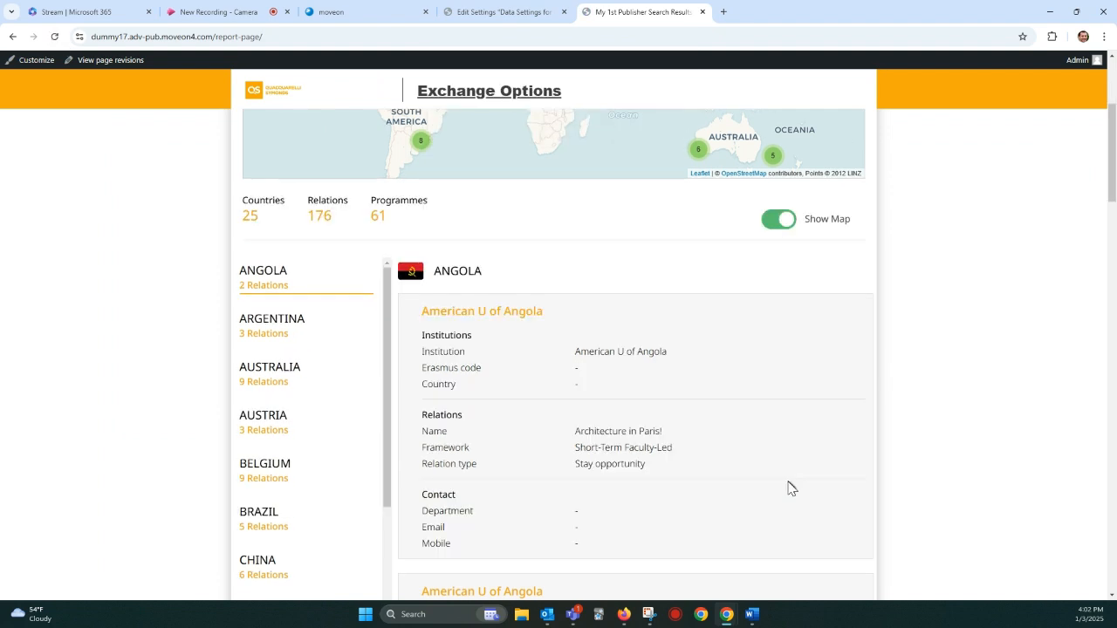
pyautogui.scroll(-3, 788, 486)
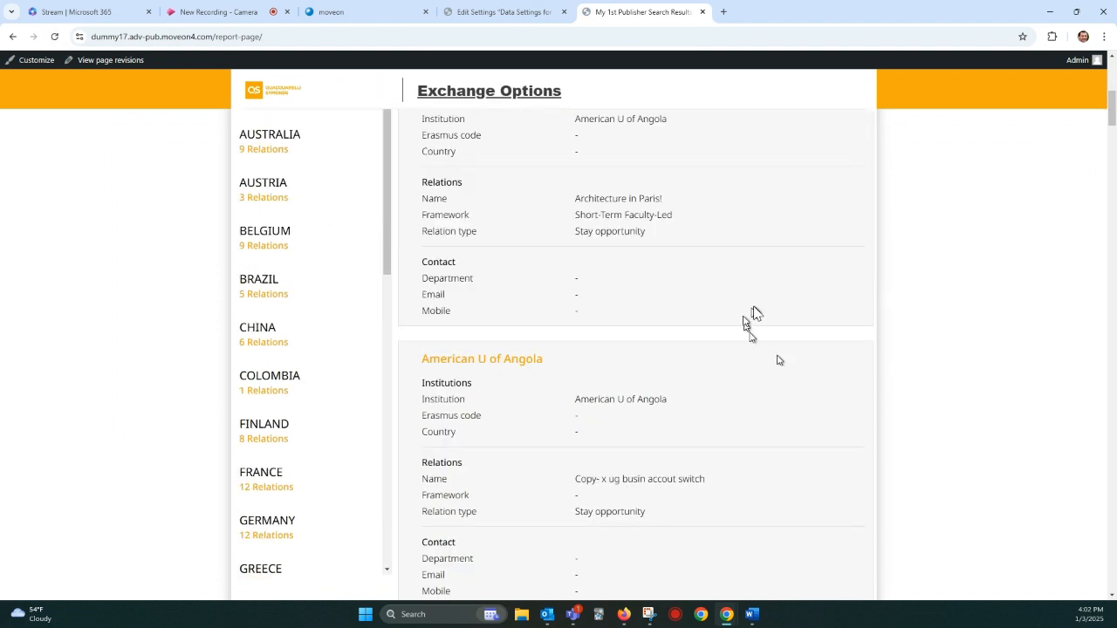
# Step: Turn off Hide More Details Link, turn on Open More Details in a new tab, and save the template settings
pyautogui.click(497, 12)
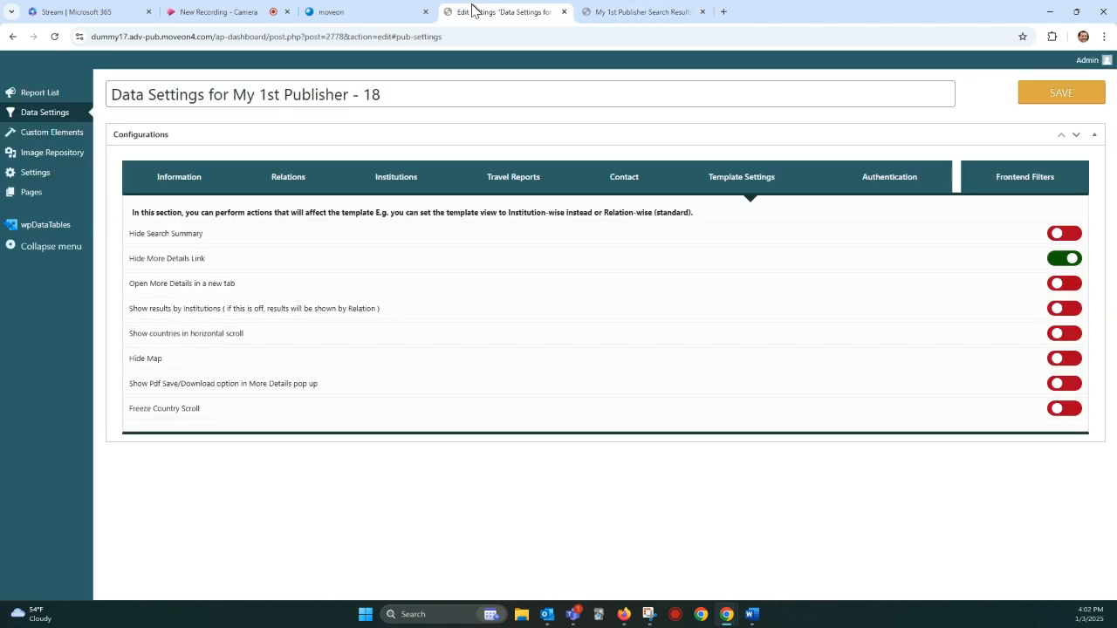
pyautogui.click(1053, 267)
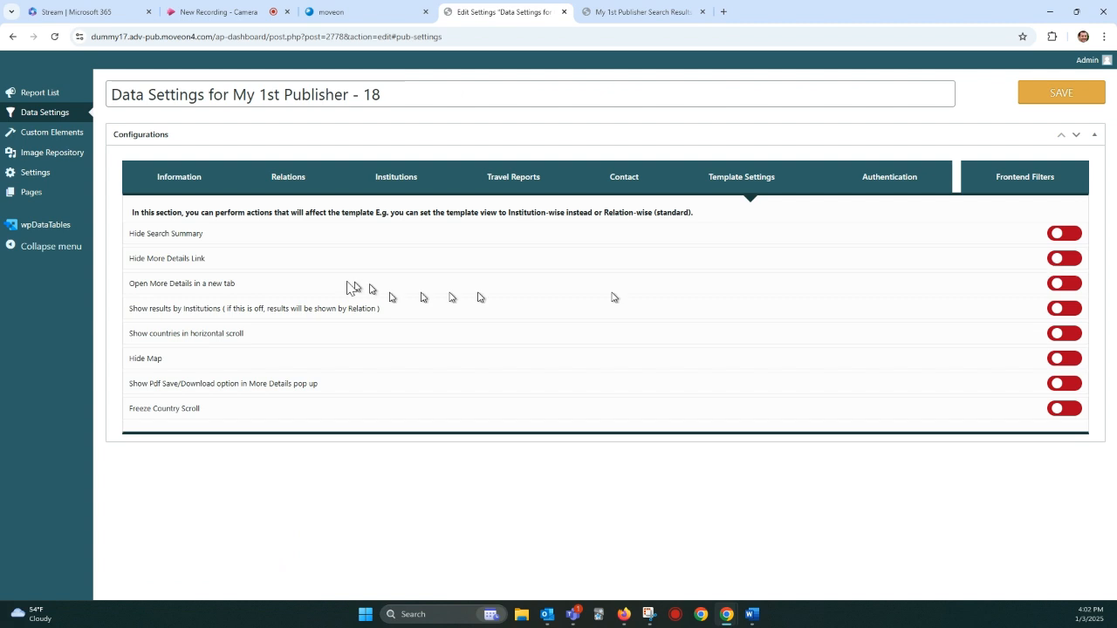
pyautogui.moveTo(160, 287); pyautogui.dragTo(222, 287)
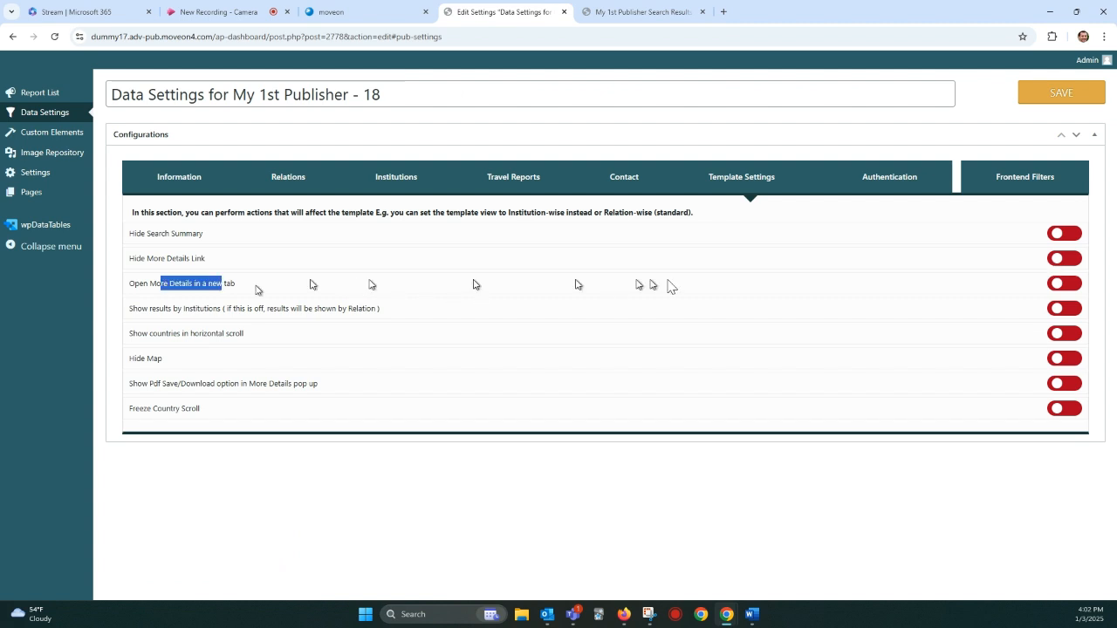
pyautogui.click(1074, 286)
pyautogui.click(1072, 284)
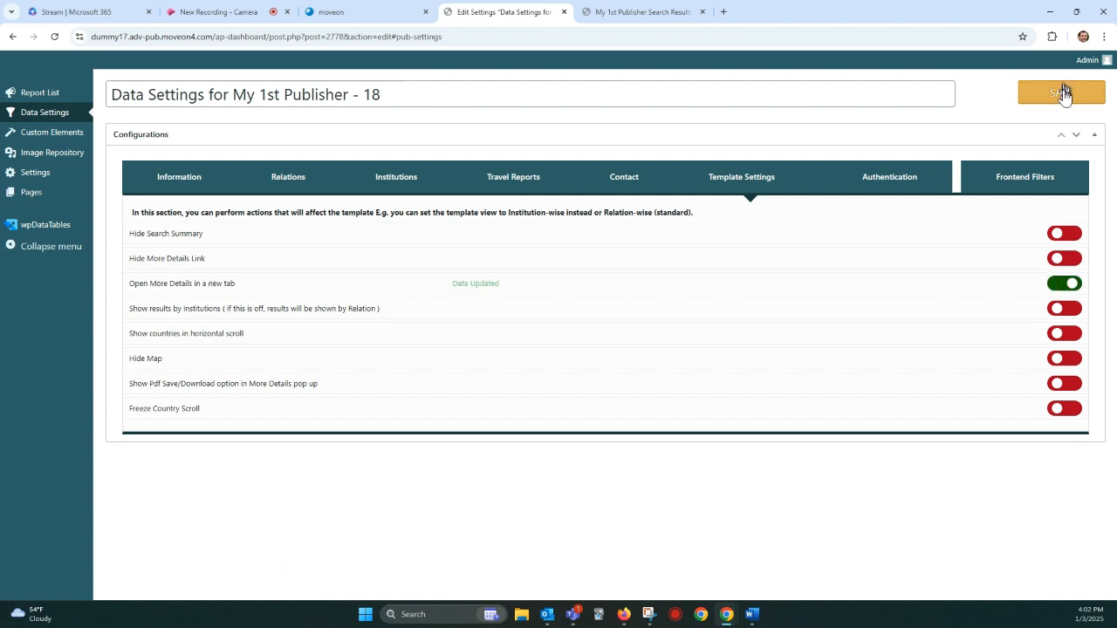
pyautogui.click(1061, 92)
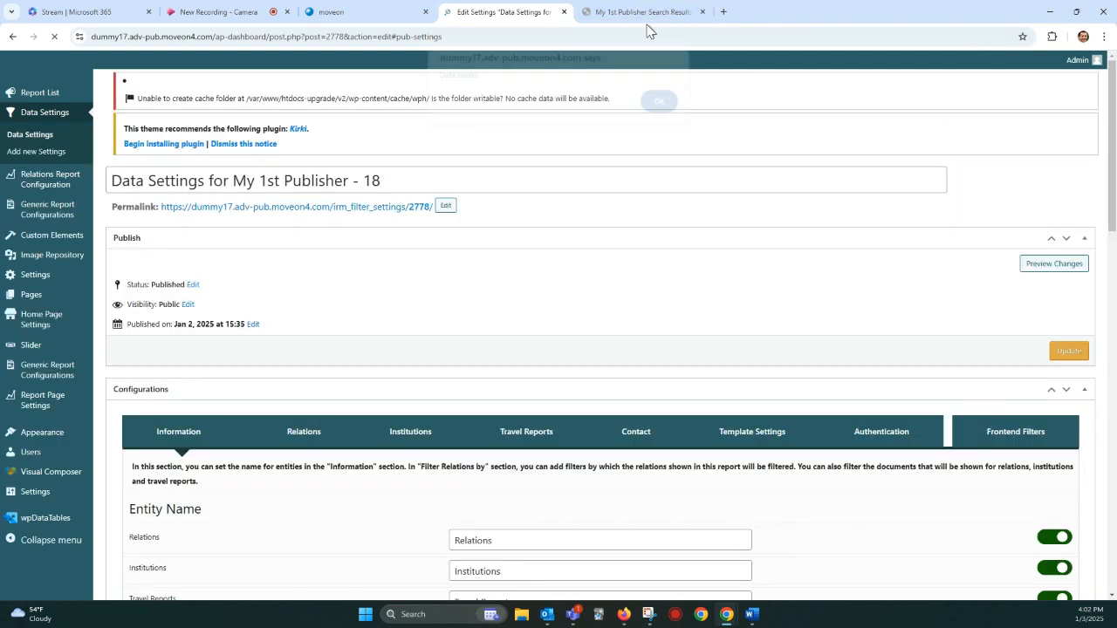
# Step: Reload the results page with resubmission and open More Details for the Architecture in Paris! relation
pyautogui.click(643, 12)
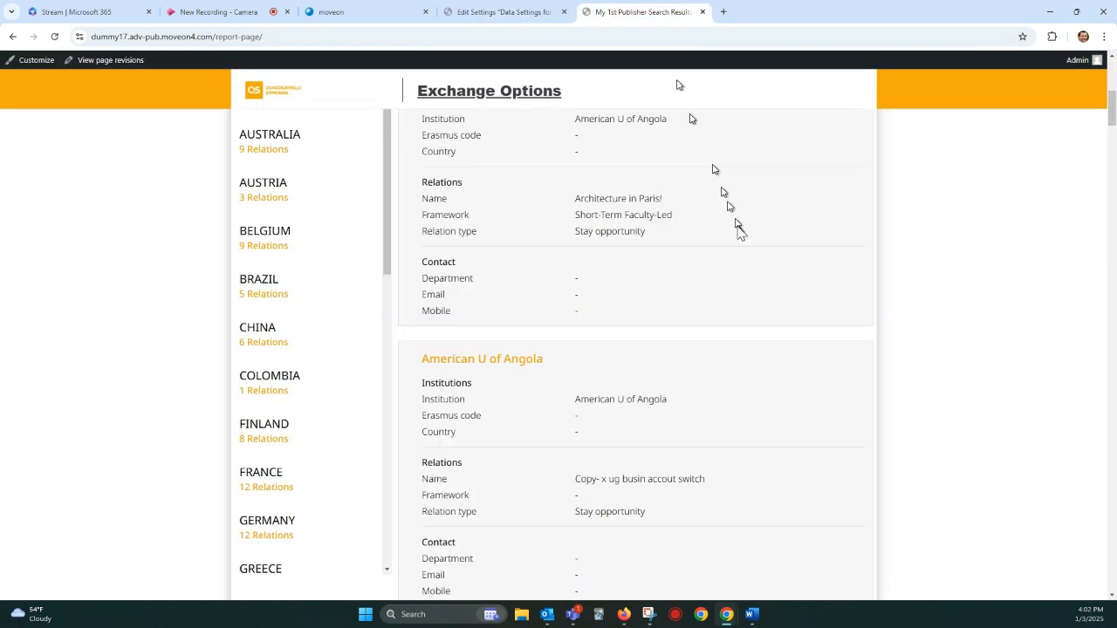
pyautogui.click(51, 37)
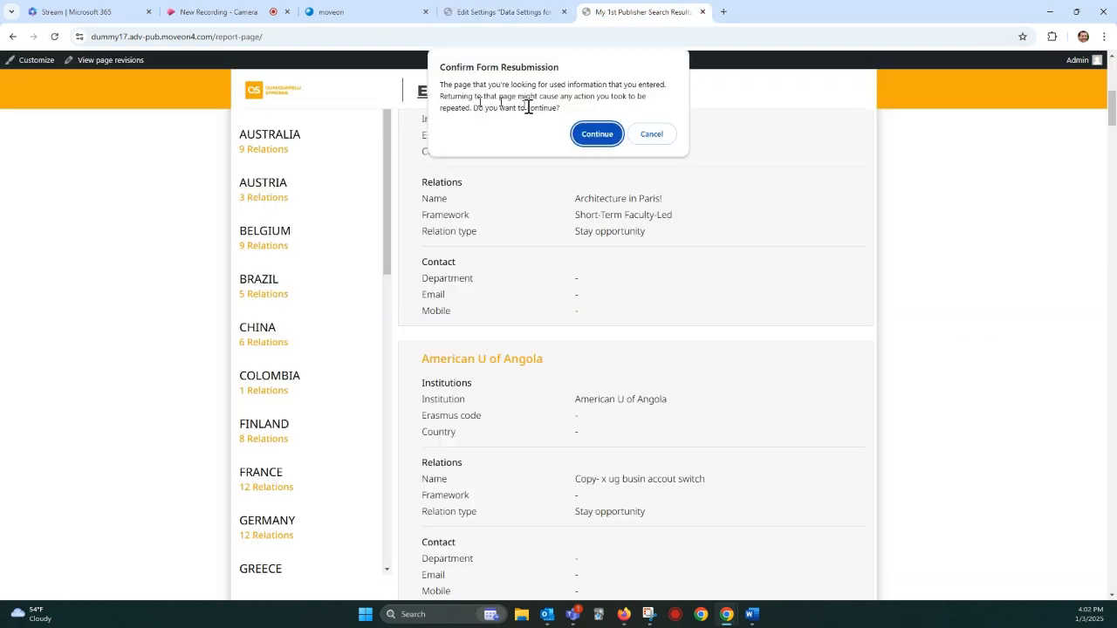
pyautogui.click(599, 137)
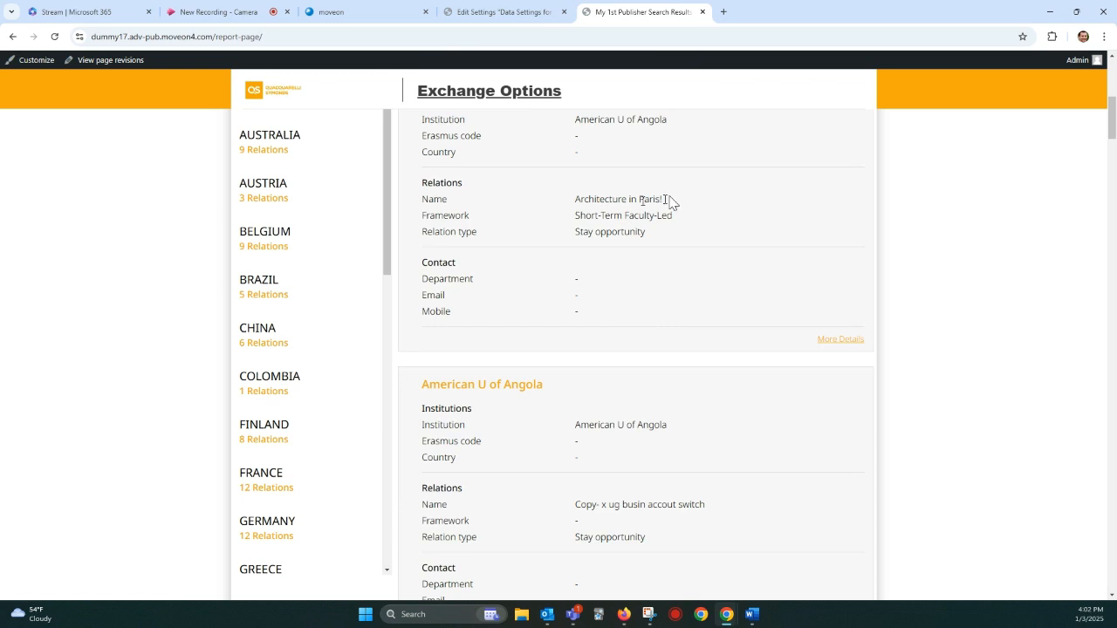
pyautogui.click(831, 343)
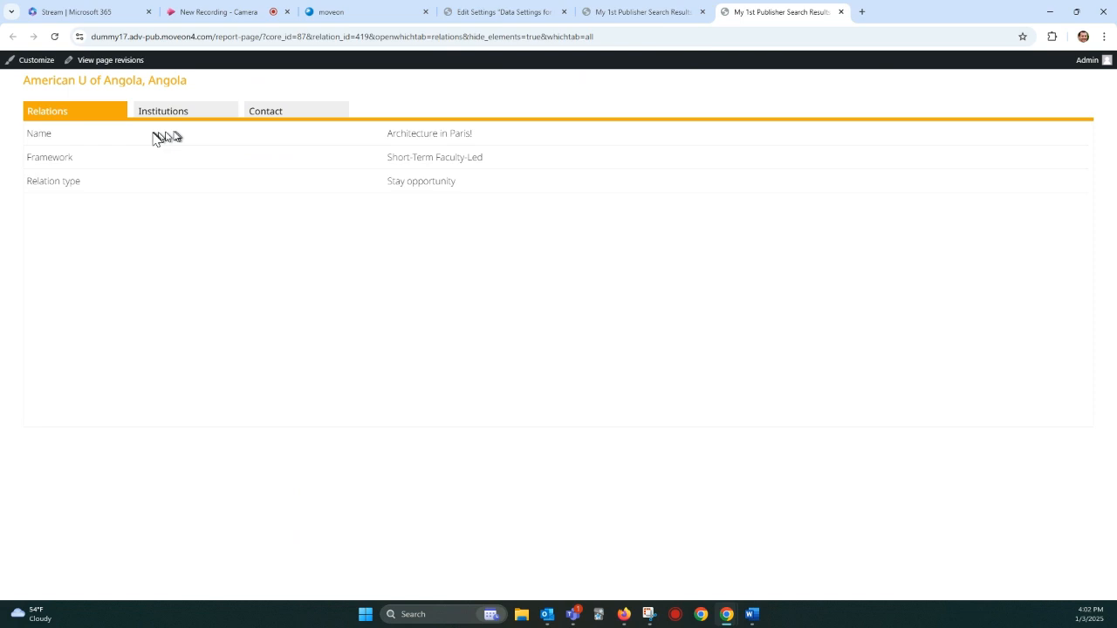
# Step: Examine the institution heading and the relation's name and framework on the details page
pyautogui.moveTo(55, 81); pyautogui.dragTo(159, 85)
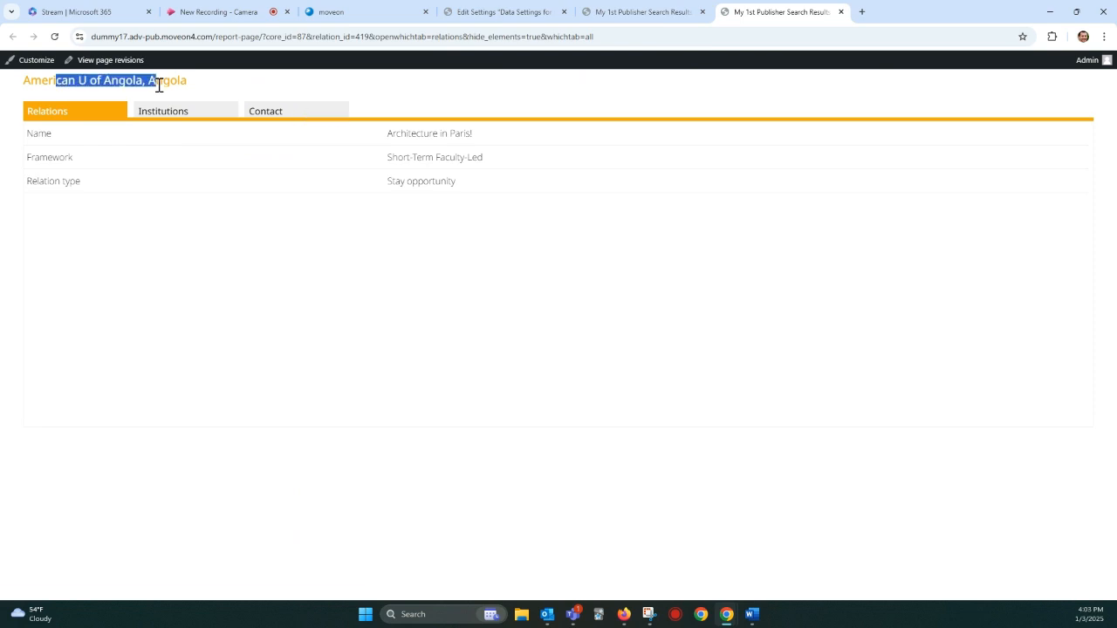
pyautogui.doubleClick(159, 85)
pyautogui.tripleClick(159, 84)
pyautogui.moveTo(384, 133); pyautogui.dragTo(459, 158)
pyautogui.click(448, 130)
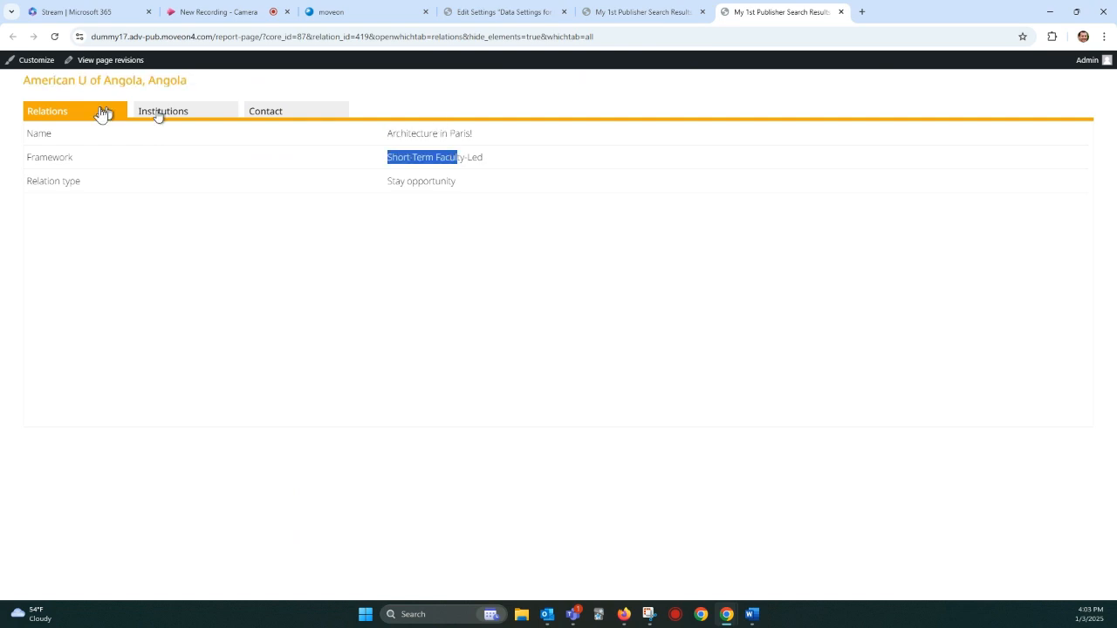
# Step: Examine the institution heading and the page address of the Architecture in Paris! details page
pyautogui.moveTo(41, 80); pyautogui.dragTo(148, 80)
pyautogui.click(82, 84)
pyautogui.click(146, 80)
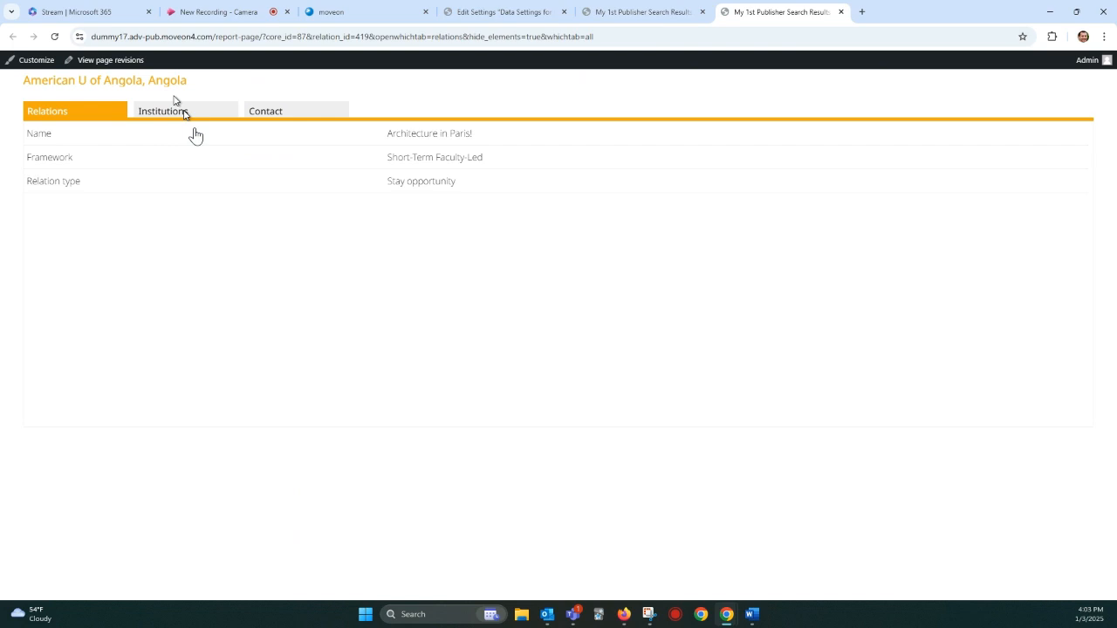
pyautogui.click(279, 38)
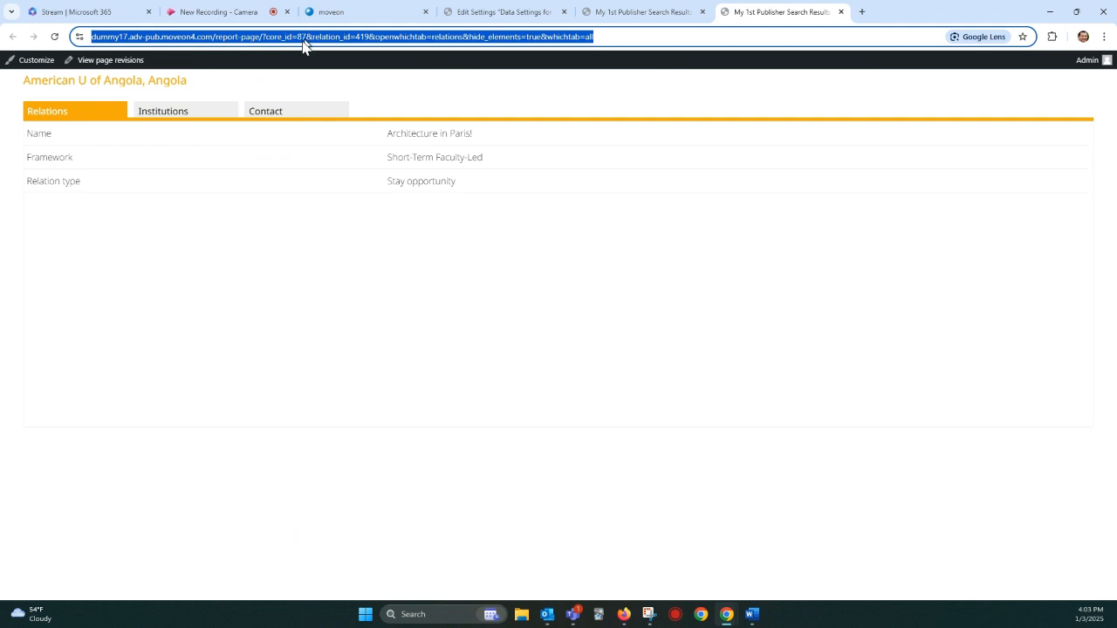
# Step: Close the details page, turn off Open More Details in a new tab, and save the template settings
pyautogui.click(840, 11)
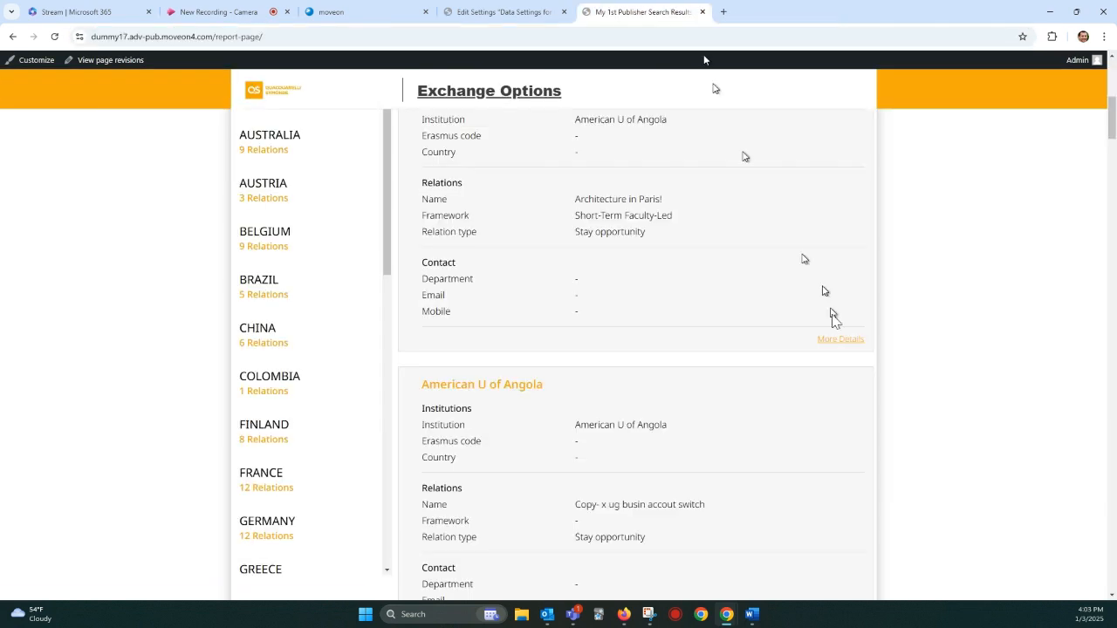
pyautogui.click(491, 15)
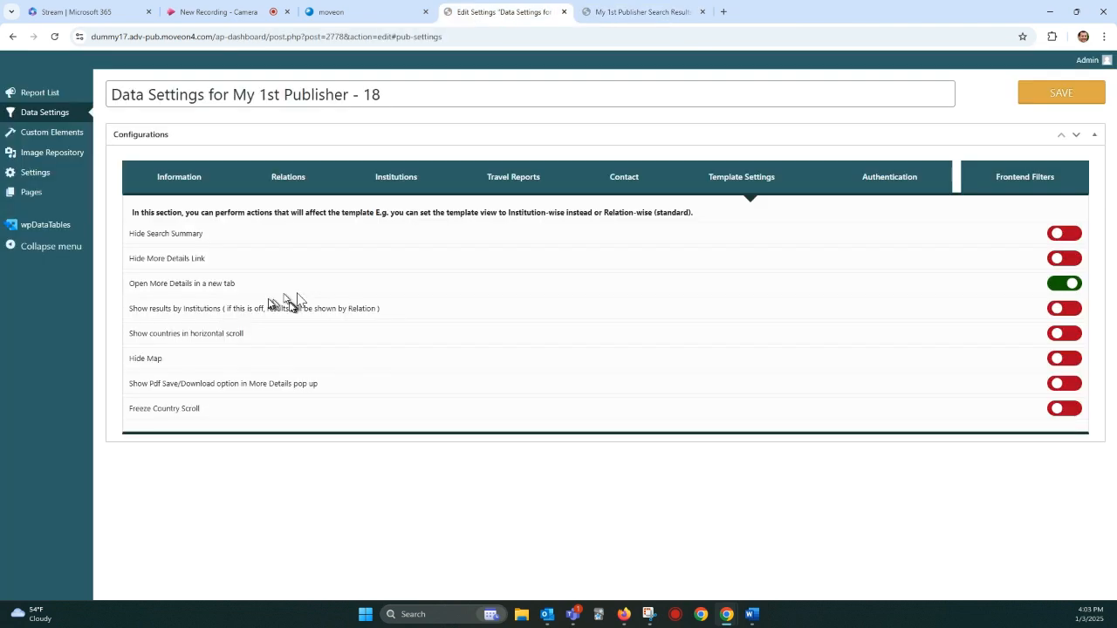
pyautogui.click(1062, 284)
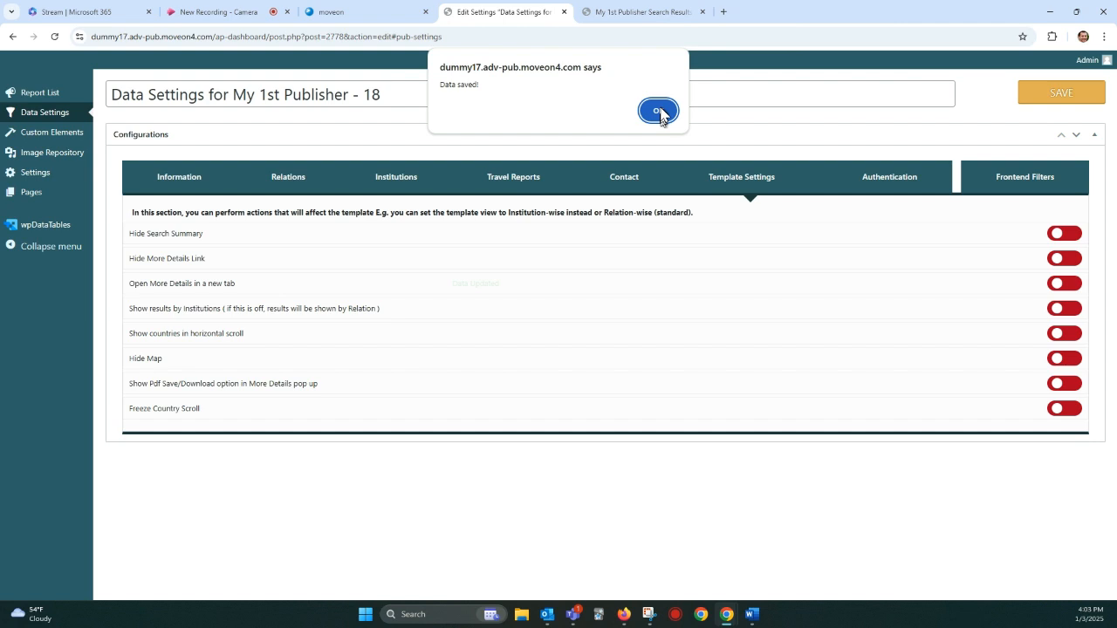
# Step: Reload the results page with resubmission, open More Details for Architecture in Paris!, check the page address, and close the details
pyautogui.click(640, 11)
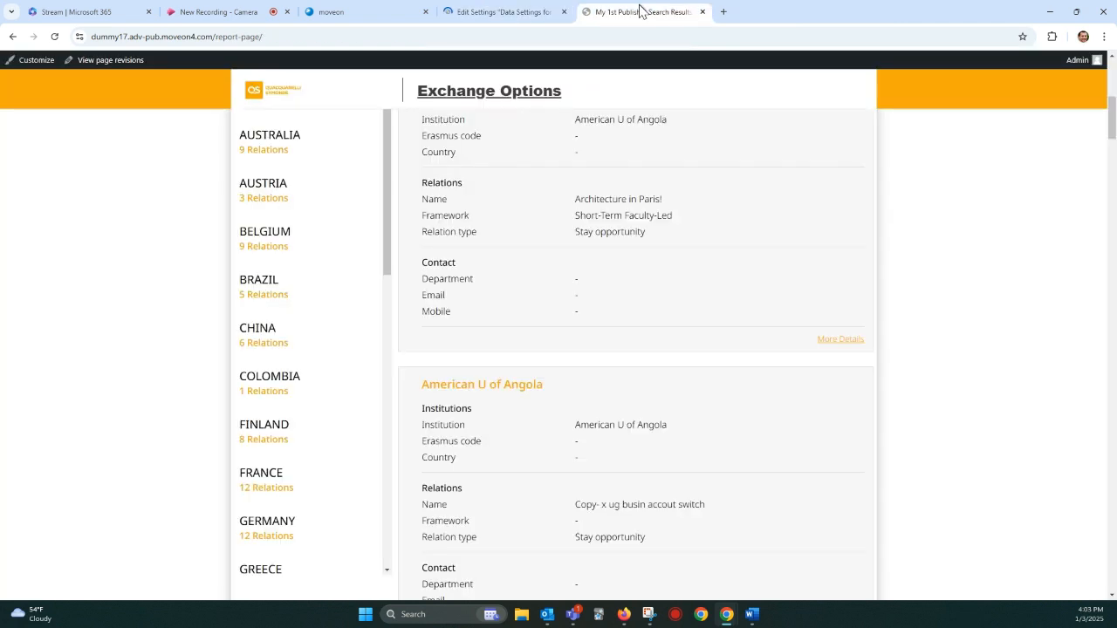
pyautogui.click(54, 36)
pyautogui.click(598, 134)
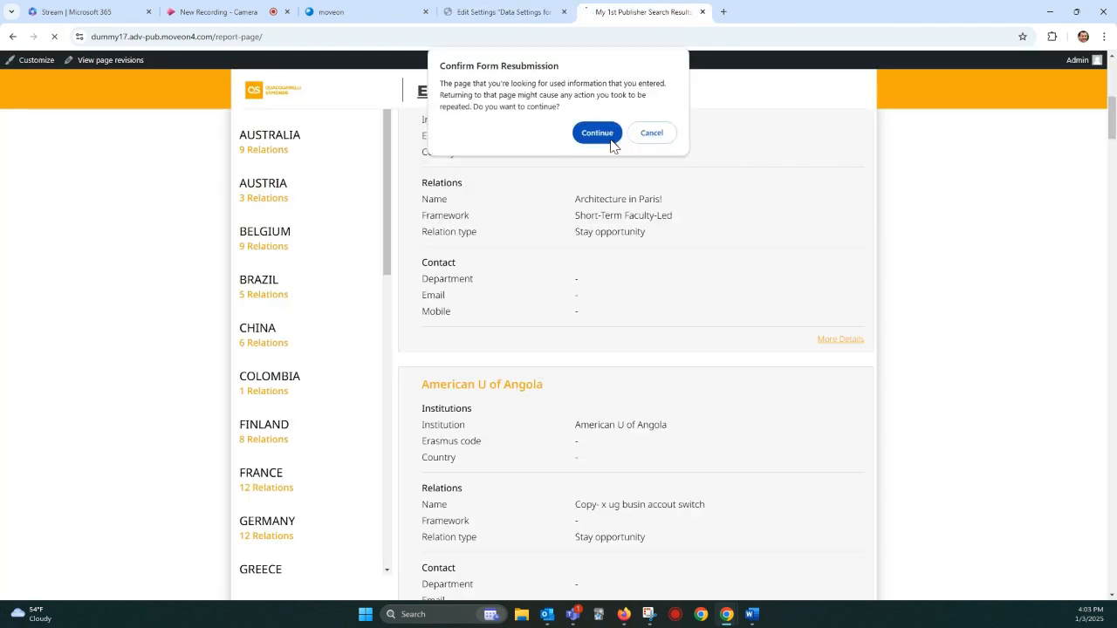
pyautogui.click(843, 341)
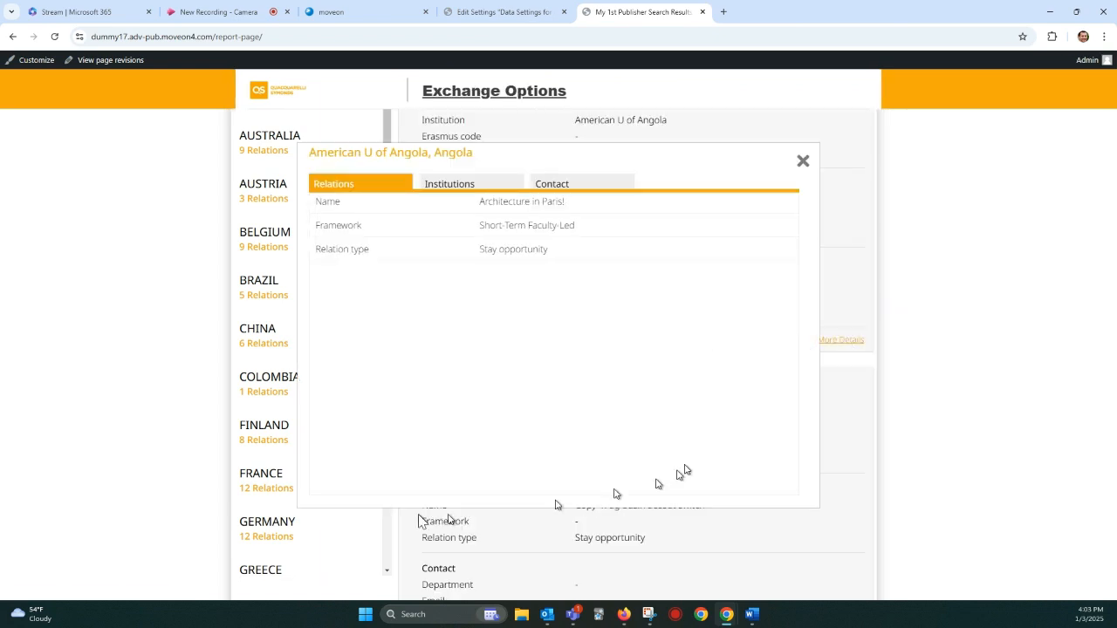
pyautogui.click(224, 33)
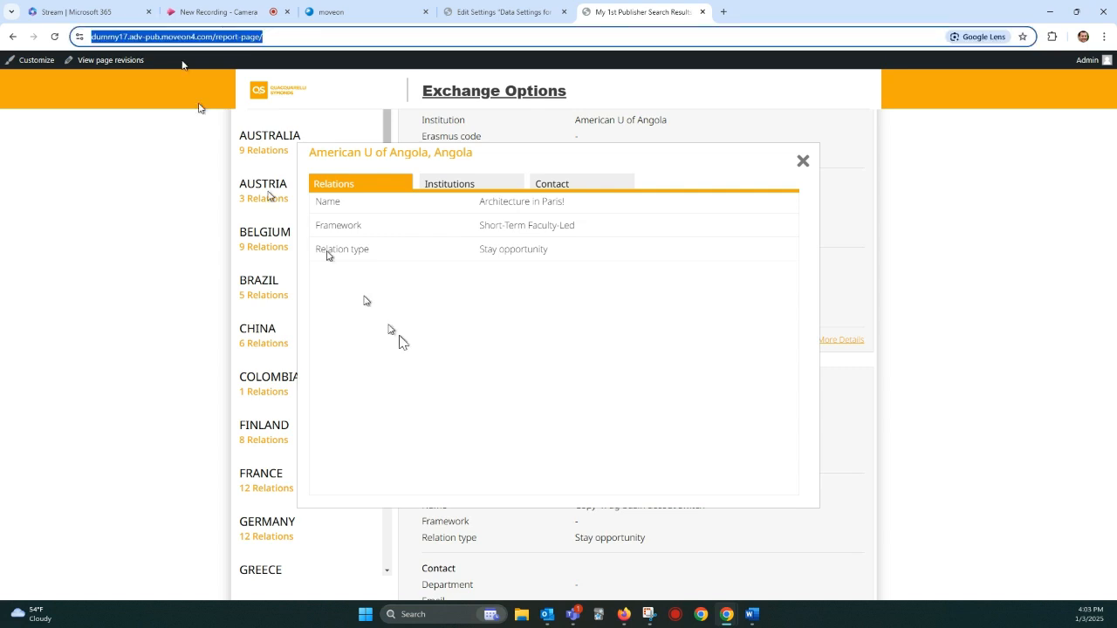
pyautogui.click(804, 161)
# Step: Turn on Show results by Institutions and save the template settings
pyautogui.click(499, 11)
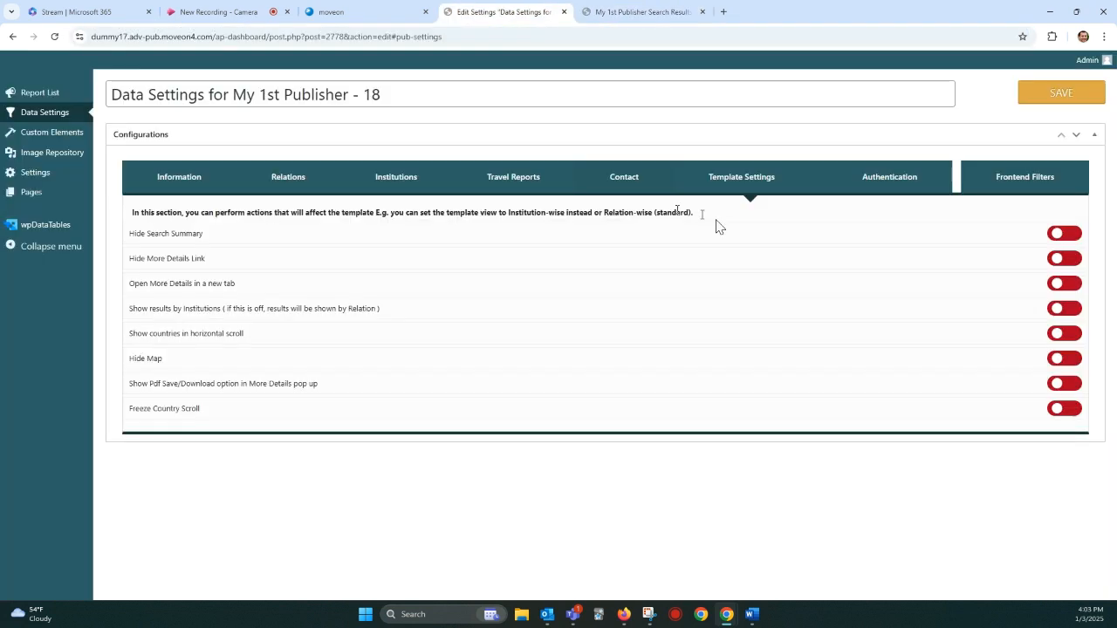
pyautogui.moveTo(105, 296); pyautogui.dragTo(380, 308)
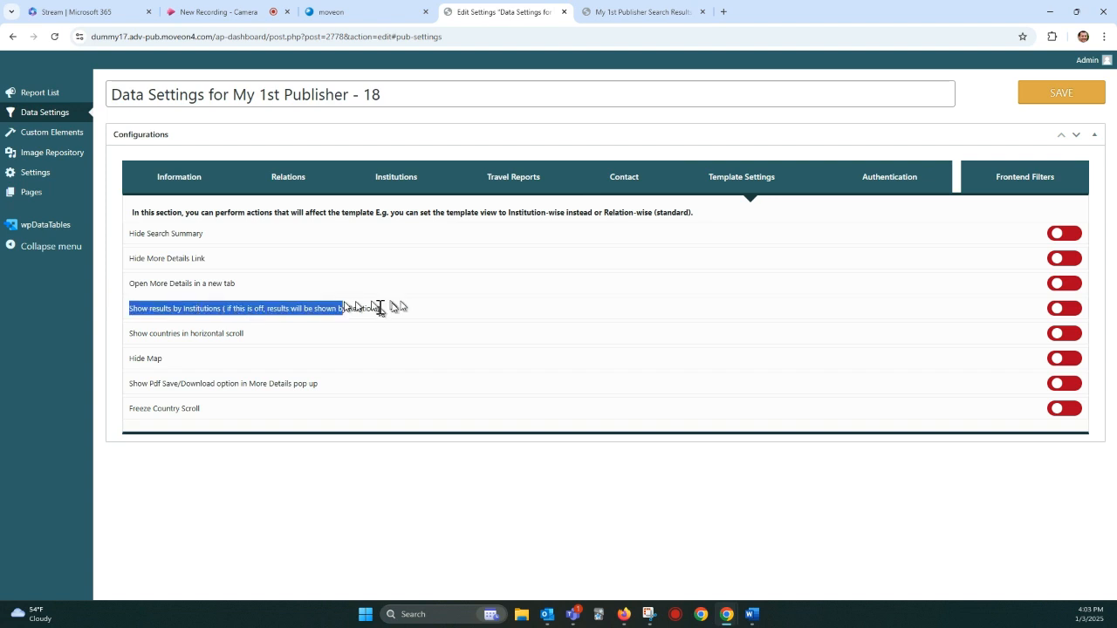
pyautogui.click(1073, 309)
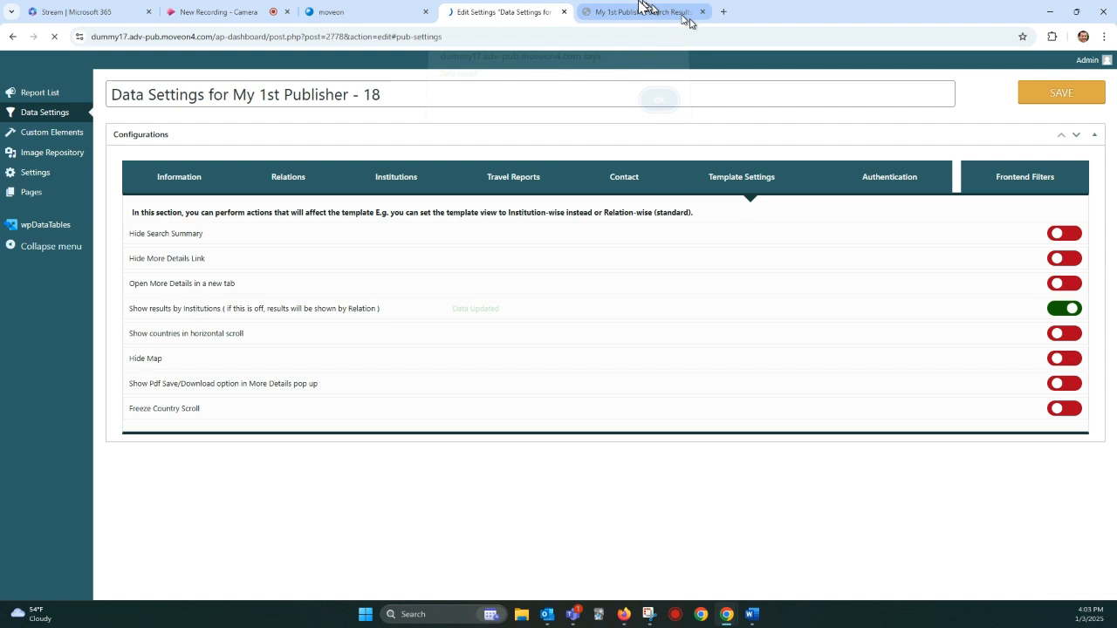
# Step: View the Angola results before reloading and reread the description of the Show results by Institutions setting
pyautogui.click(643, 11)
pyautogui.scroll(2, 628, 192)
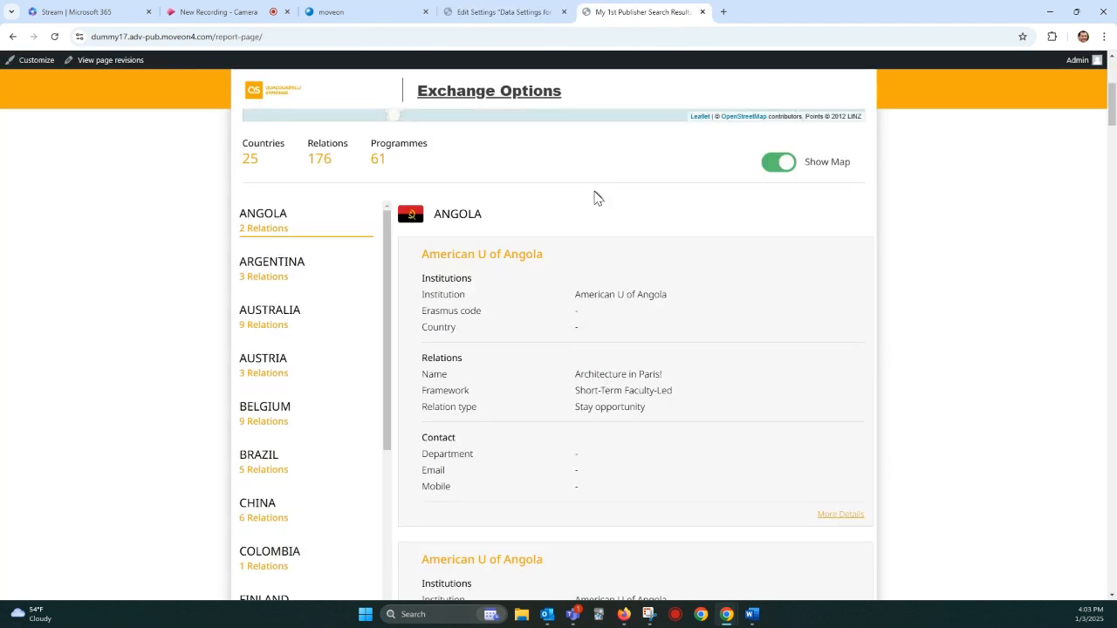
pyautogui.click(504, 12)
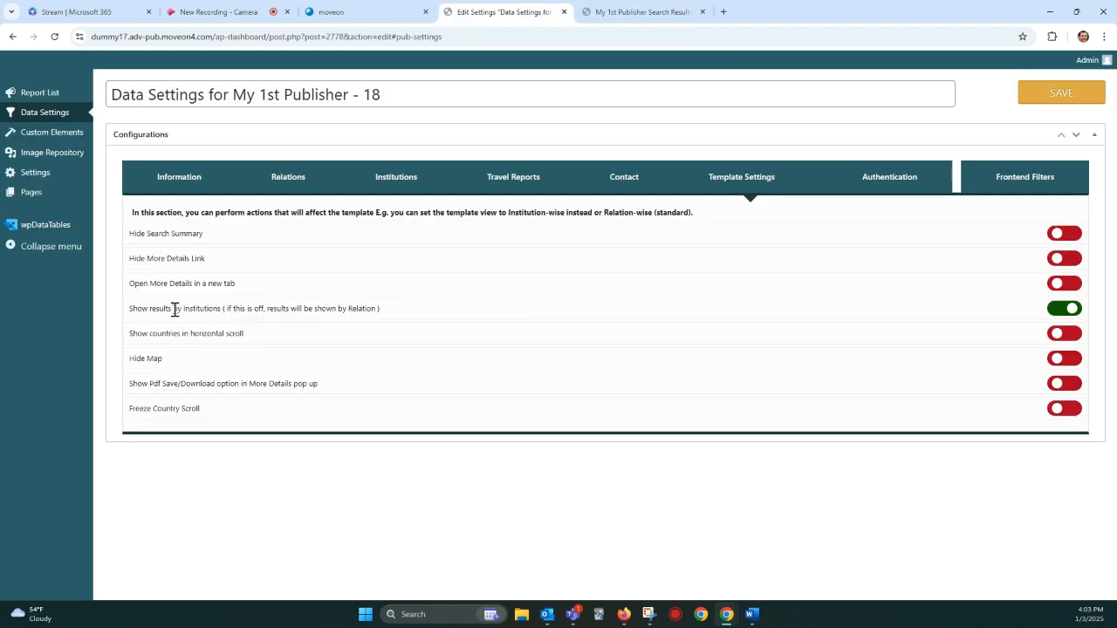
pyautogui.moveTo(174, 310); pyautogui.dragTo(325, 309)
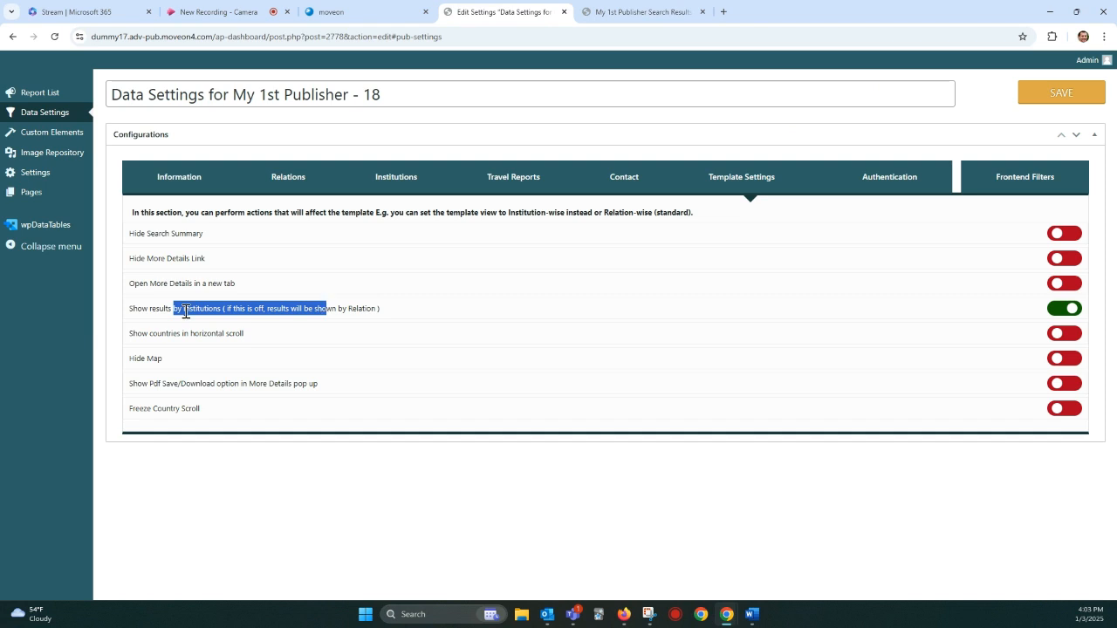
pyautogui.click(332, 306)
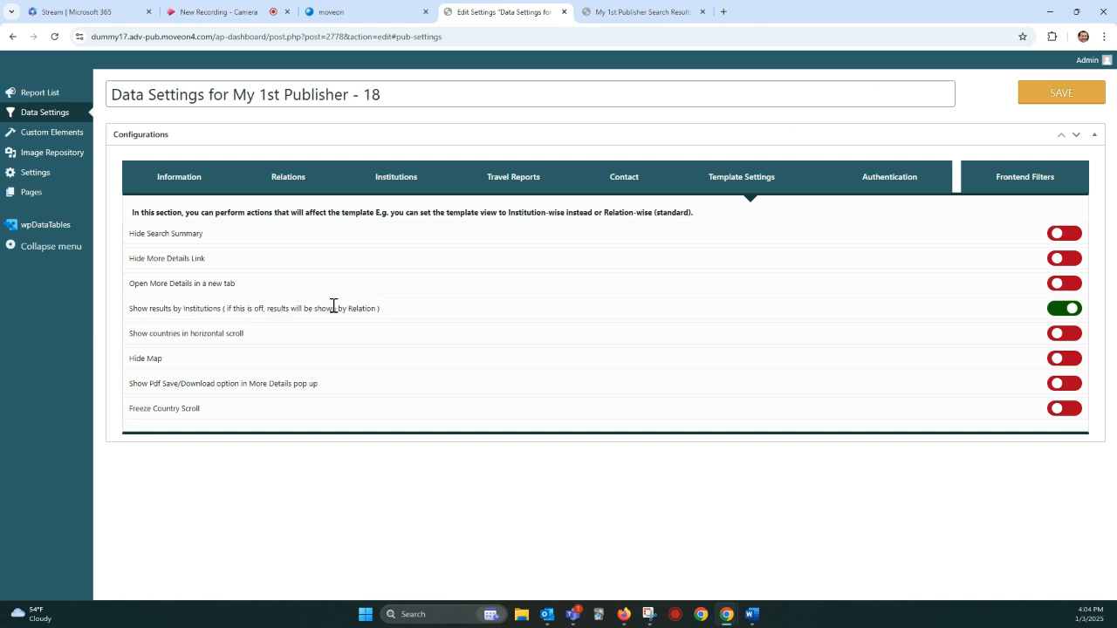
# Step: Compare the institution headings of the Angola entries on the results page listed by relation
pyautogui.click(686, 17)
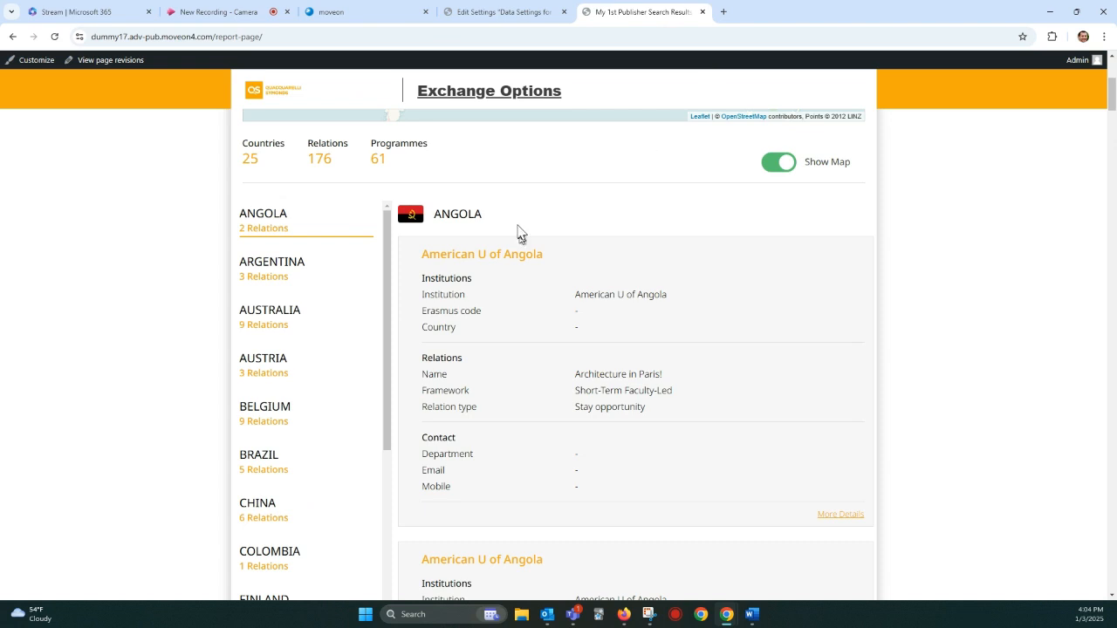
pyautogui.scroll(-2, 518, 228)
pyautogui.scroll(1, 517, 226)
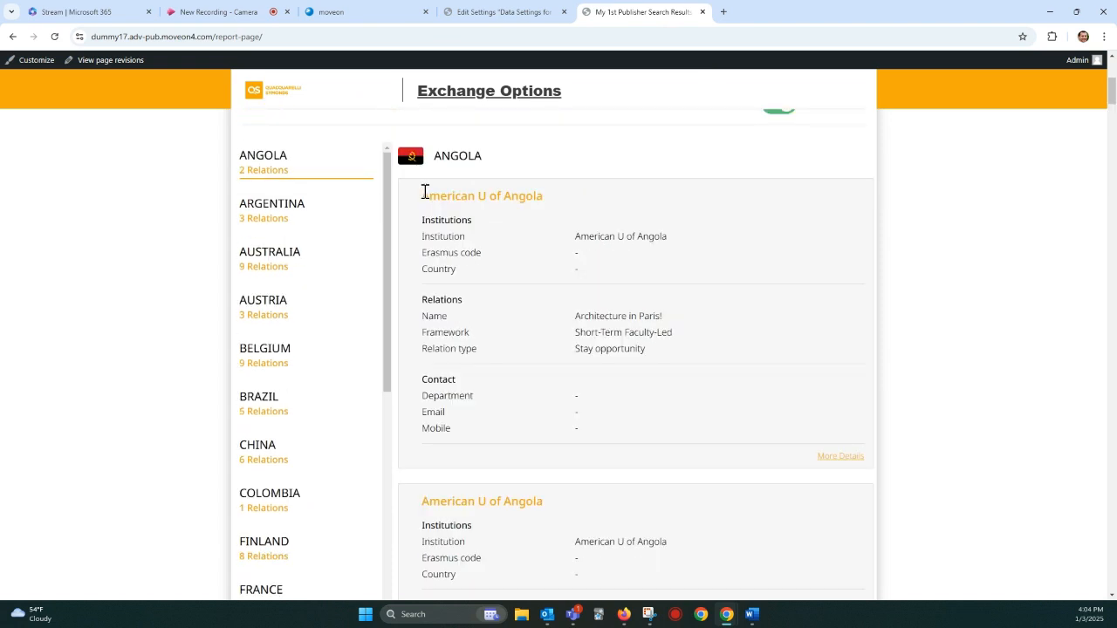
pyautogui.moveTo(426, 194); pyautogui.dragTo(538, 201)
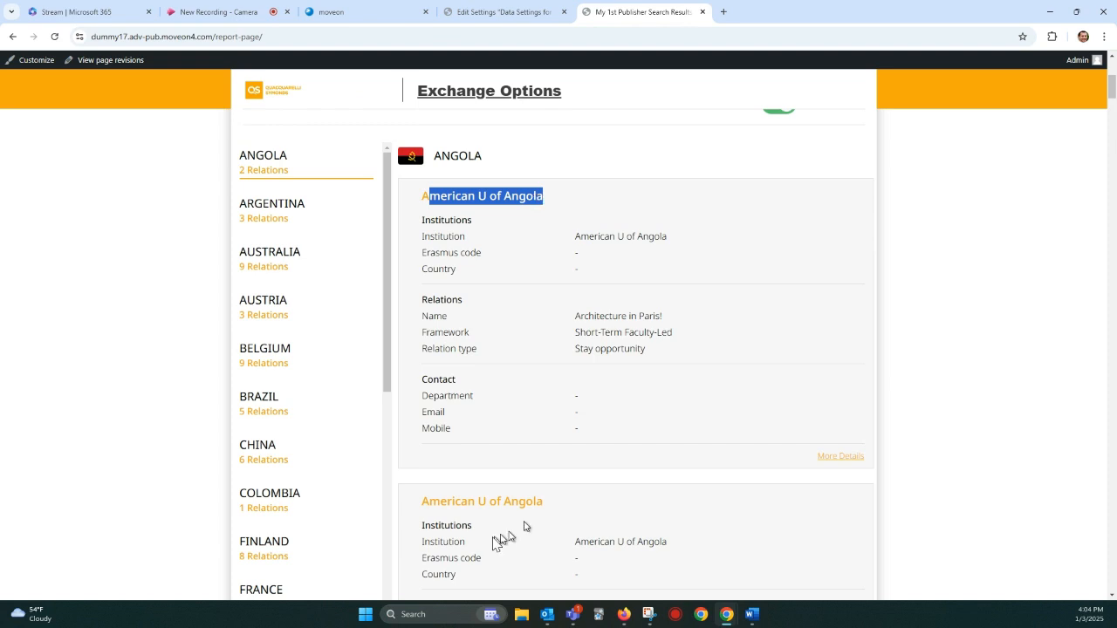
pyautogui.moveTo(469, 500); pyautogui.dragTo(506, 493)
pyautogui.scroll(-2, 515, 471)
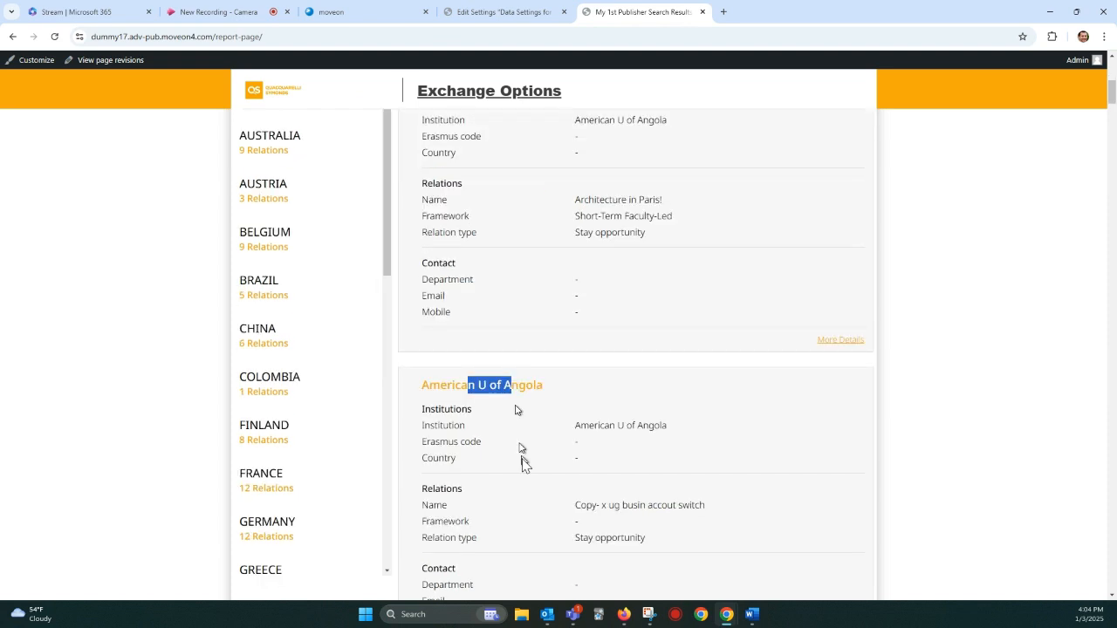
pyautogui.scroll(1, 574, 181)
pyautogui.scroll(2, 573, 183)
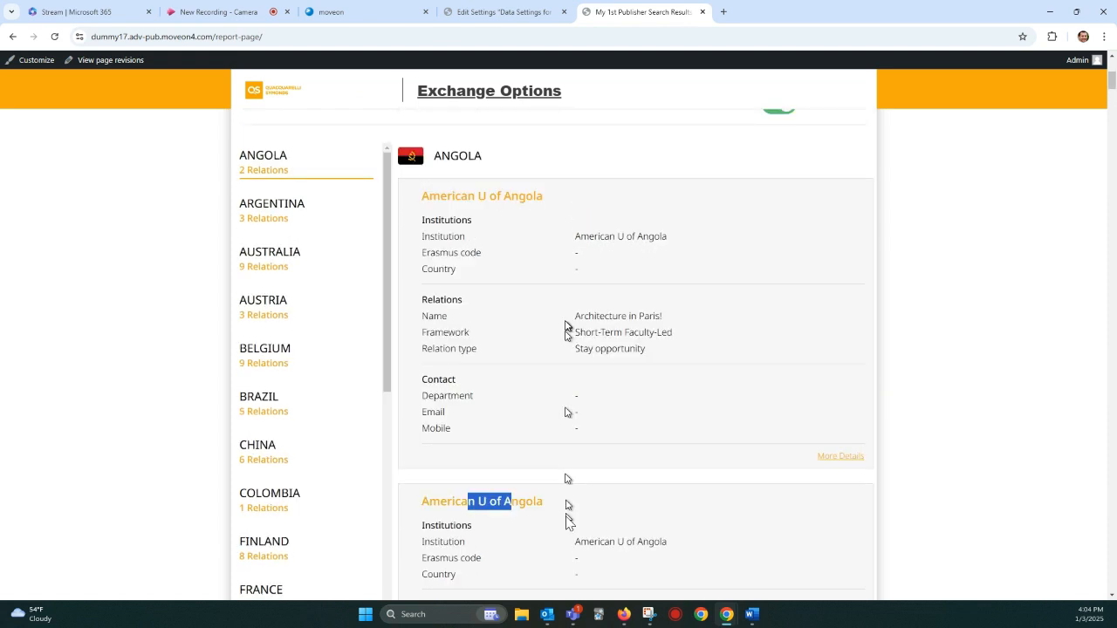
pyautogui.moveTo(467, 196); pyautogui.dragTo(511, 196)
pyautogui.scroll(-5, 519, 218)
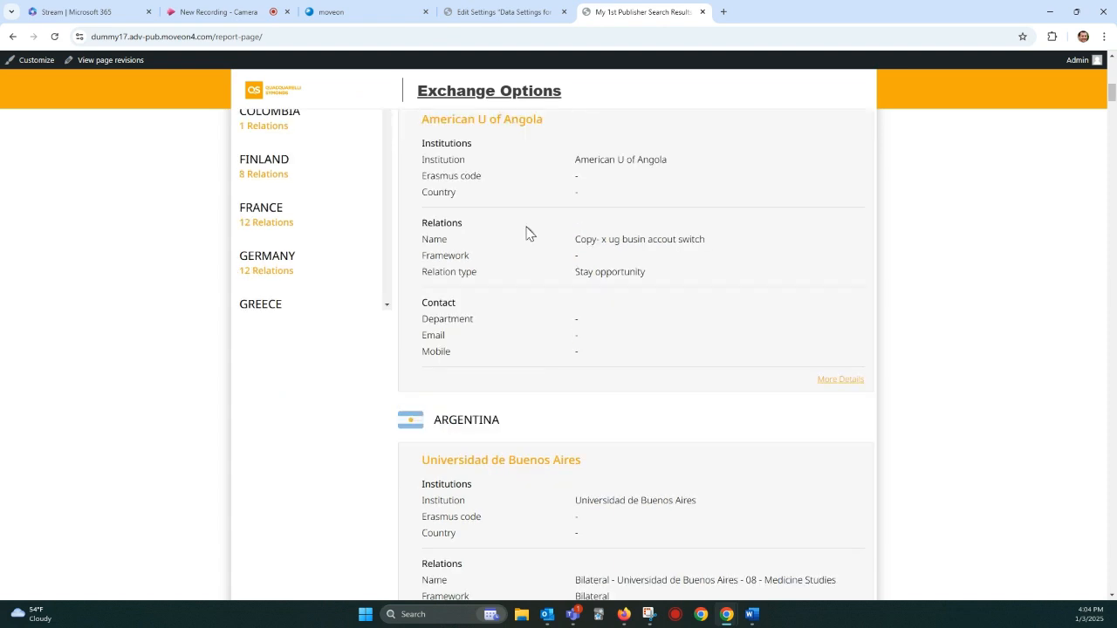
# Step: Compare the institution headings of the Argentina entries, expanding the country's list to show more relations
pyautogui.scroll(-5, 527, 232)
pyautogui.scroll(2, 527, 232)
pyautogui.moveTo(467, 202); pyautogui.dragTo(569, 202)
pyautogui.moveTo(448, 510); pyautogui.dragTo(488, 510)
pyautogui.scroll(-3, 489, 511)
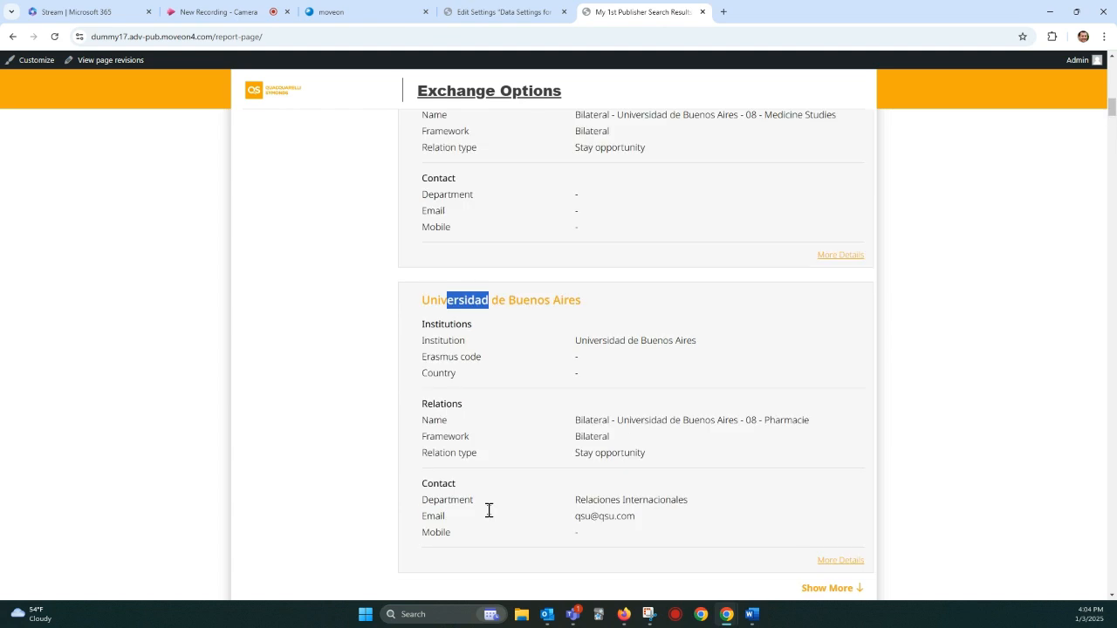
pyautogui.scroll(-2, 489, 511)
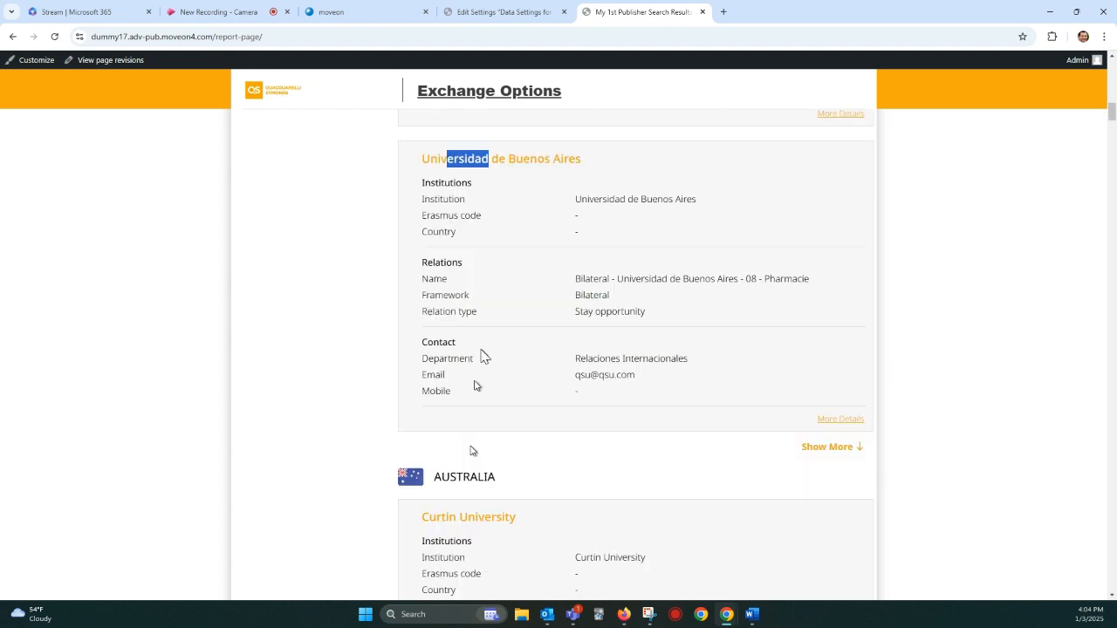
pyautogui.click(833, 447)
pyautogui.scroll(-2, 498, 321)
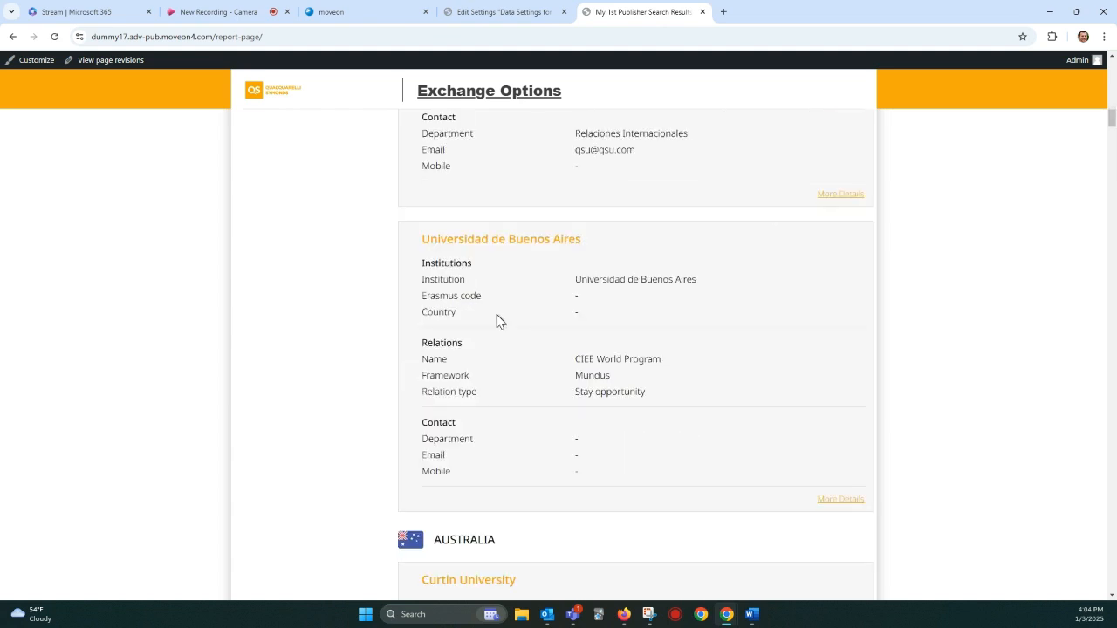
pyautogui.scroll(5, 500, 318)
pyautogui.scroll(2, 503, 314)
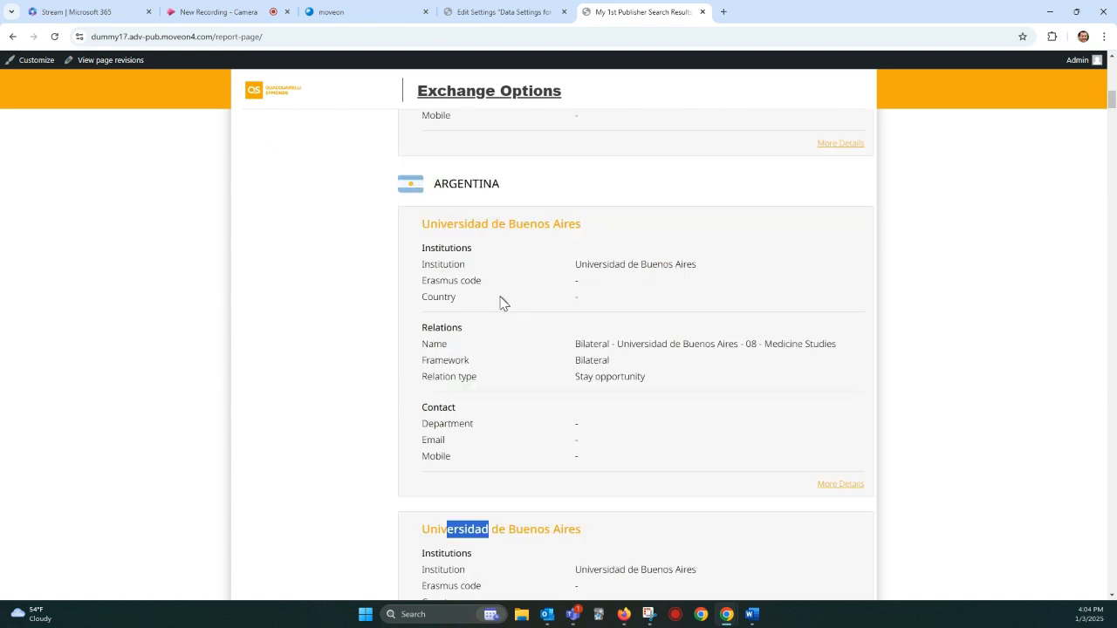
pyautogui.scroll(4, 502, 303)
# Step: Recheck the Show results by Institutions setting and reload the results page with resubmission
pyautogui.click(471, 12)
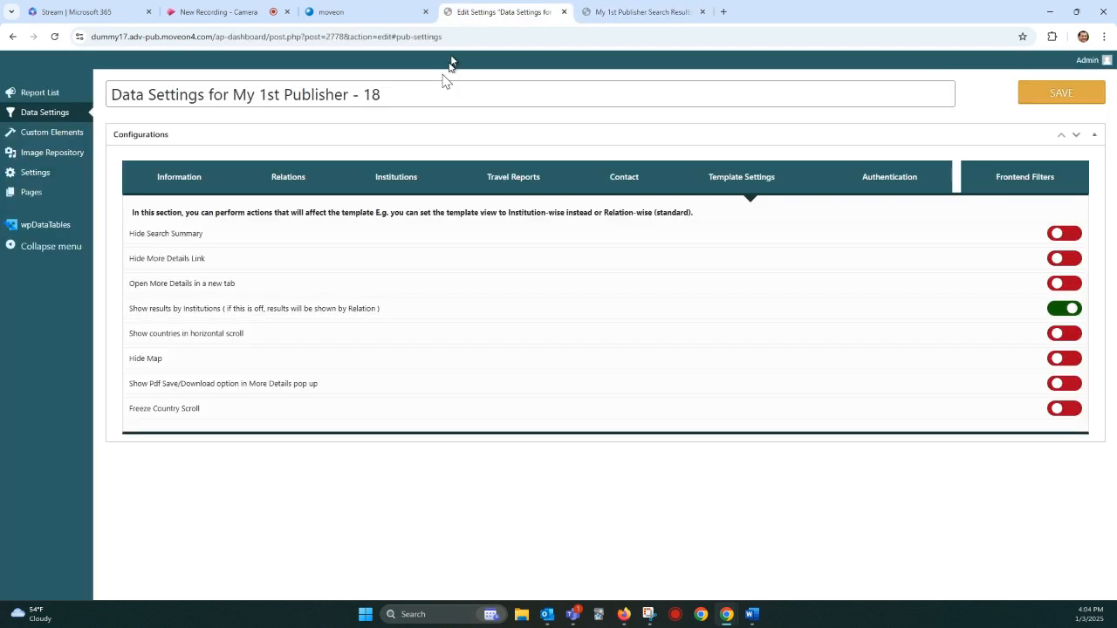
pyautogui.moveTo(151, 308); pyautogui.dragTo(337, 308)
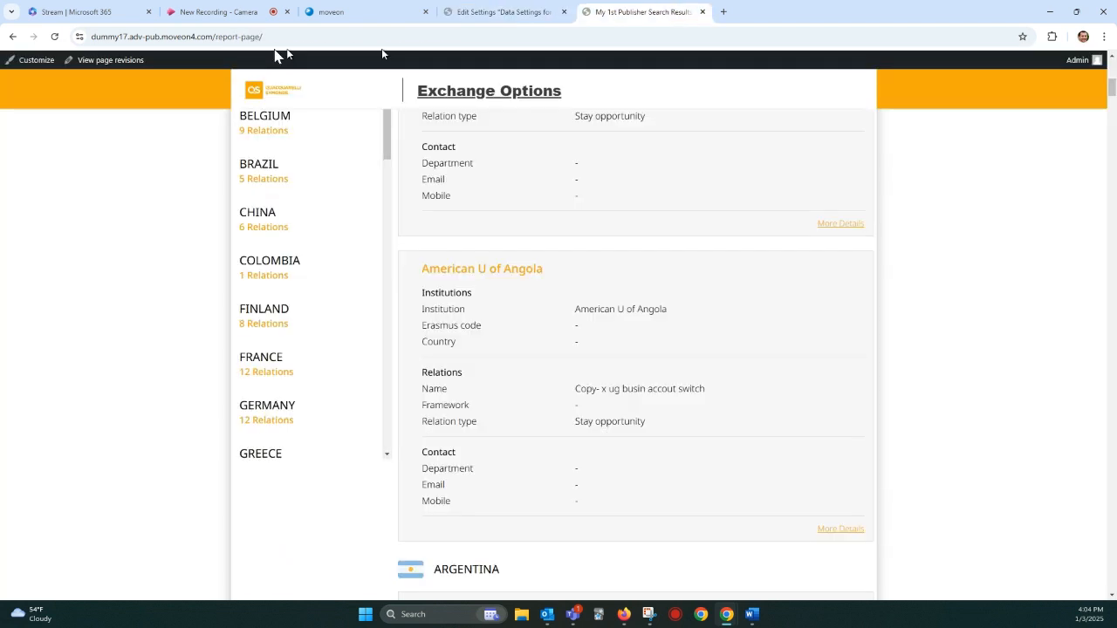
pyautogui.click(56, 38)
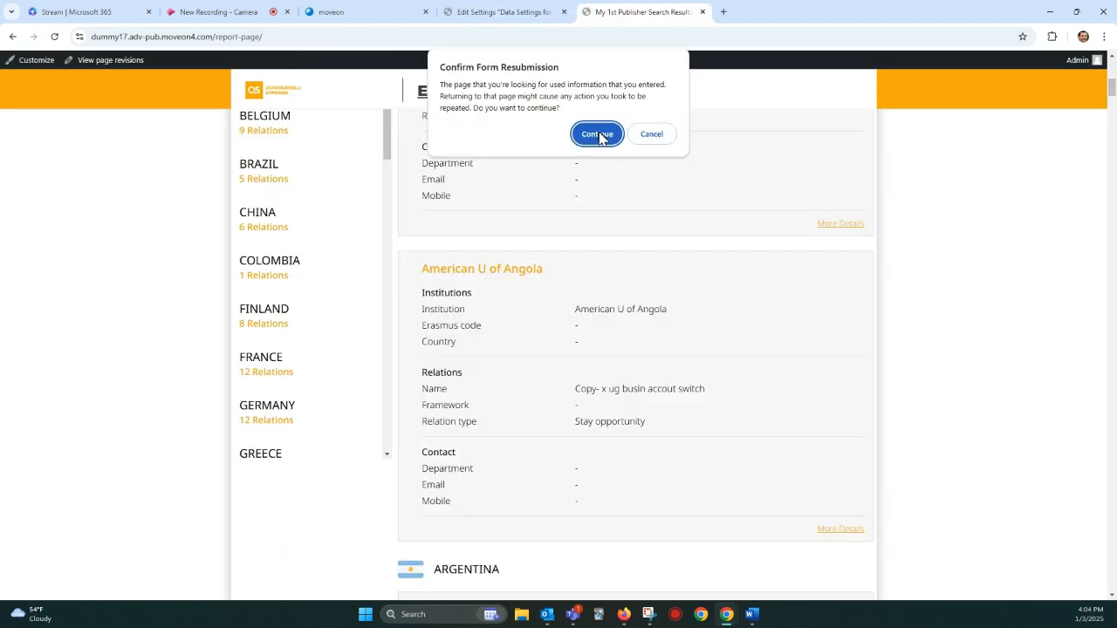
pyautogui.click(598, 134)
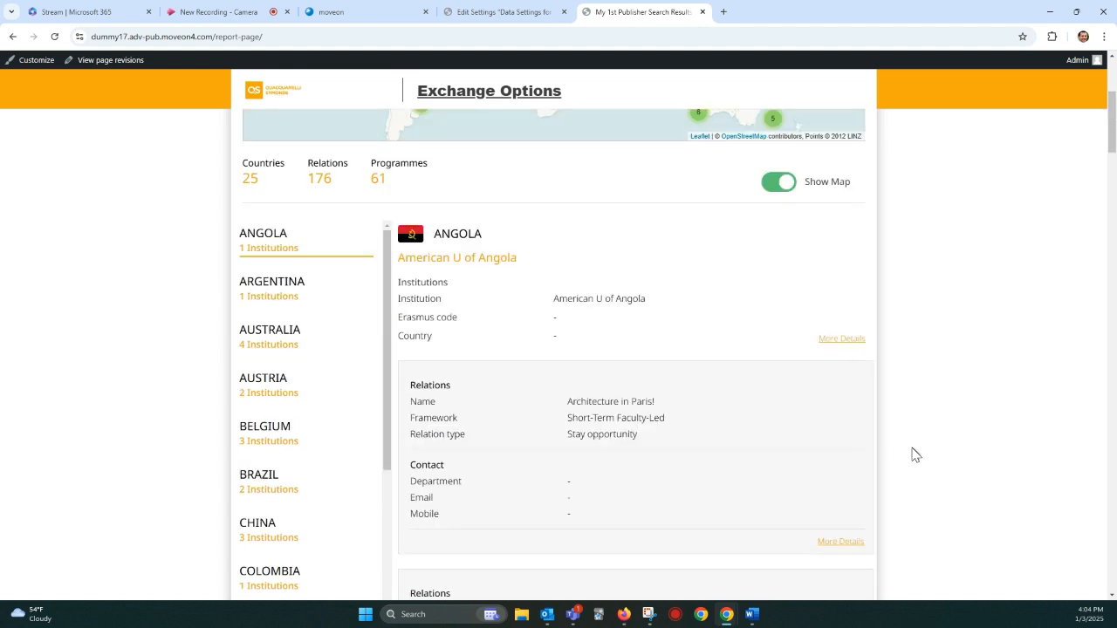
# Step: Examine how American U of Angola's institution details and relations are grouped in the reloaded results
pyautogui.moveTo(437, 258); pyautogui.dragTo(528, 334)
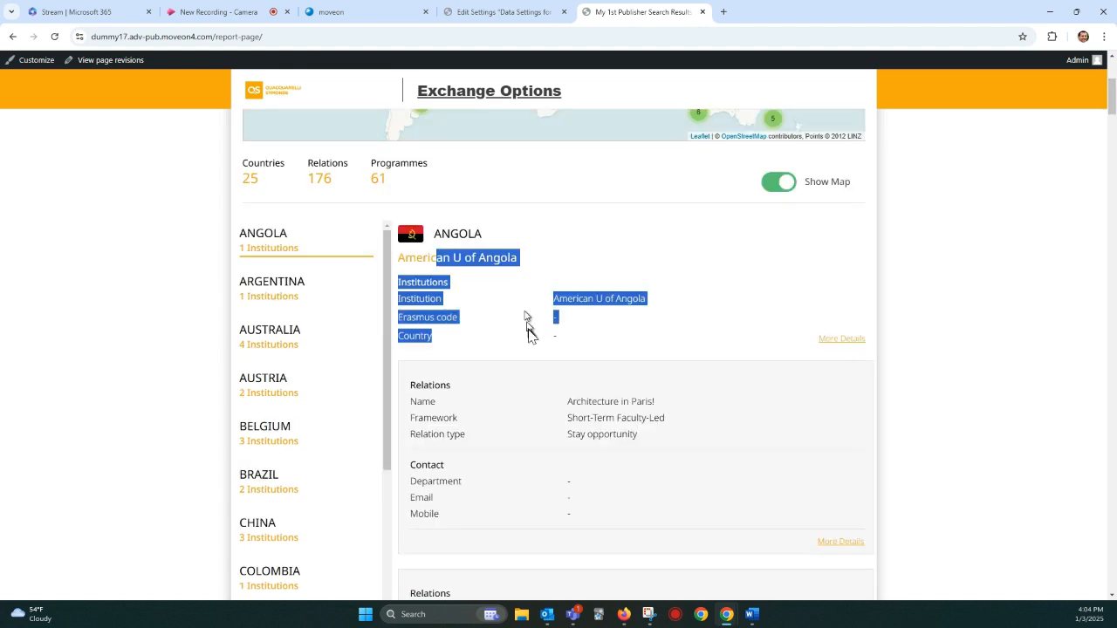
pyautogui.click(441, 298)
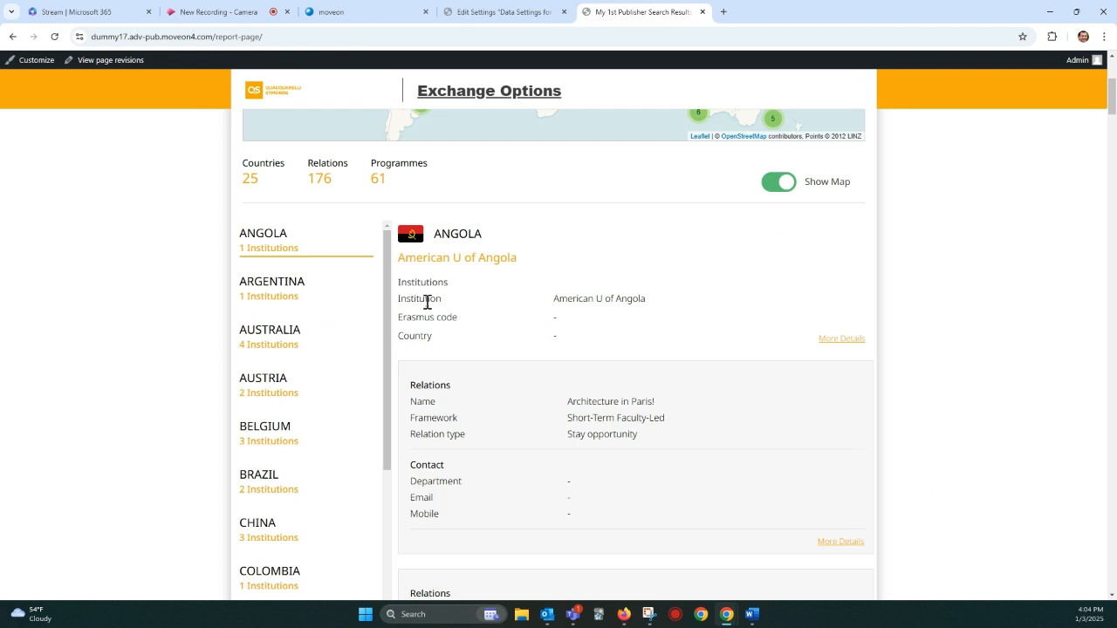
pyautogui.scroll(-1, 475, 383)
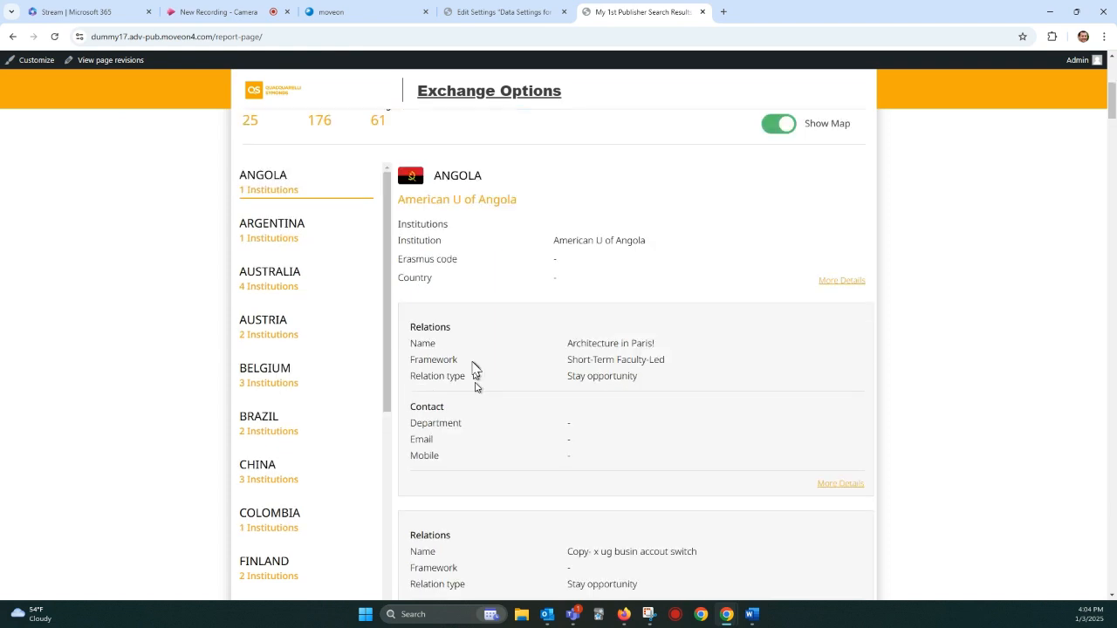
pyautogui.scroll(-2, 475, 384)
pyautogui.scroll(1, 478, 338)
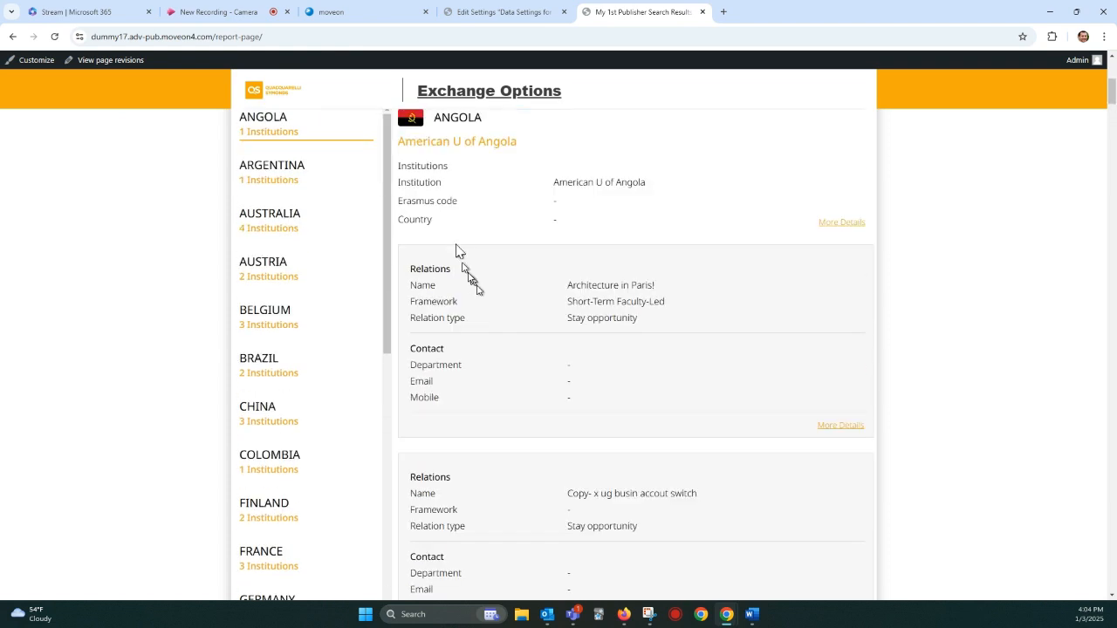
pyautogui.moveTo(443, 141); pyautogui.dragTo(501, 141)
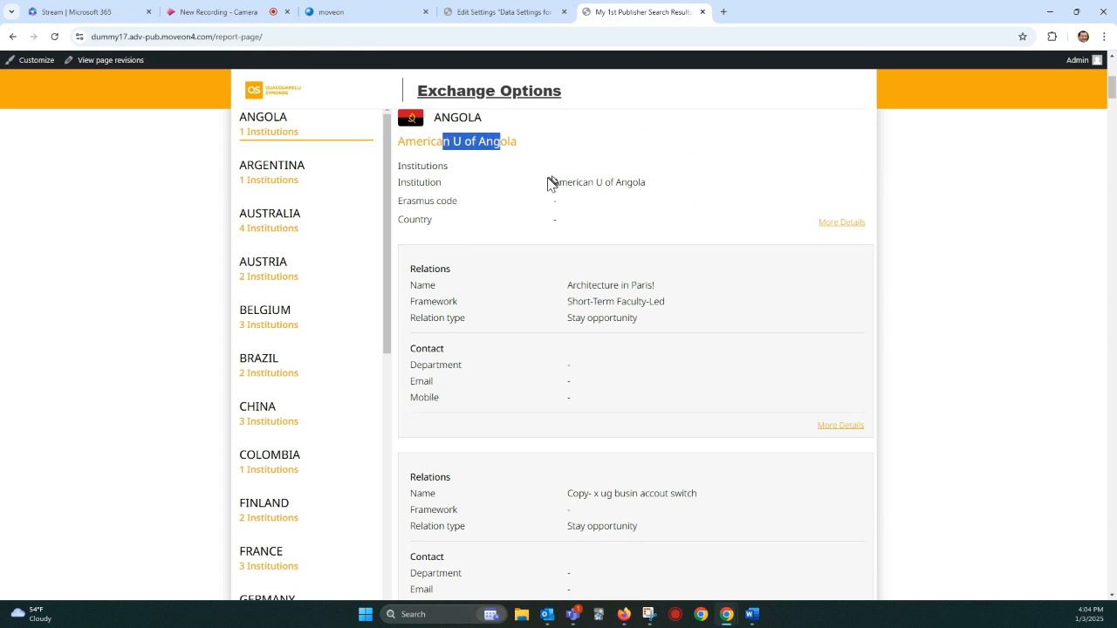
# Step: Examine how Argentina's relations are grouped under Universidad de Buenos Aires, expanding the country's list to show more relations
pyautogui.scroll(-6, 548, 192)
pyautogui.scroll(-2, 549, 204)
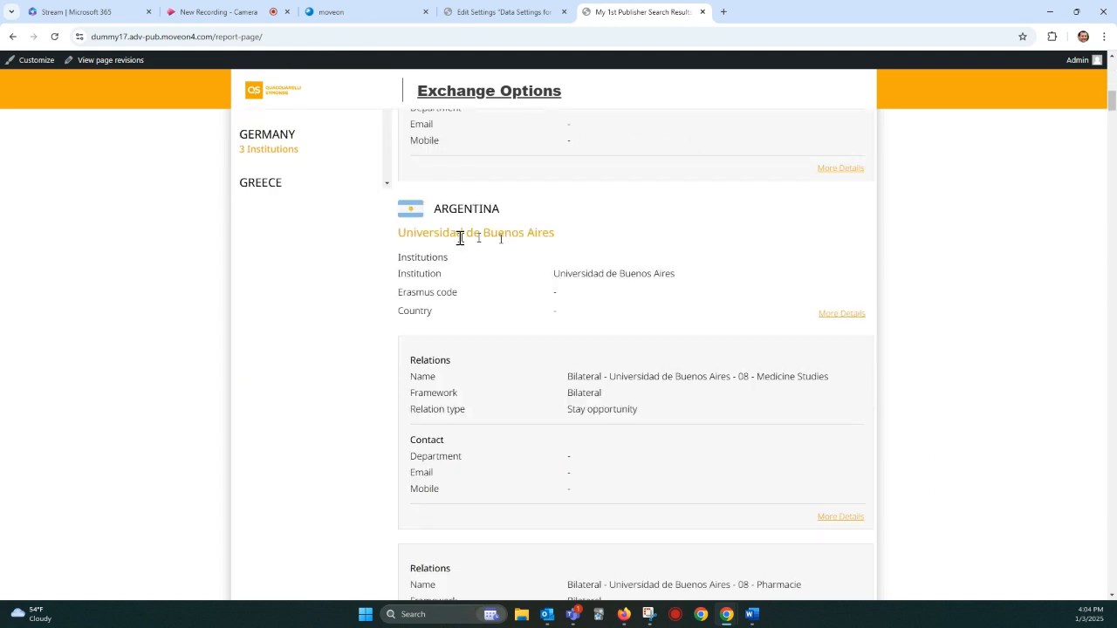
pyautogui.moveTo(440, 234); pyautogui.dragTo(547, 259)
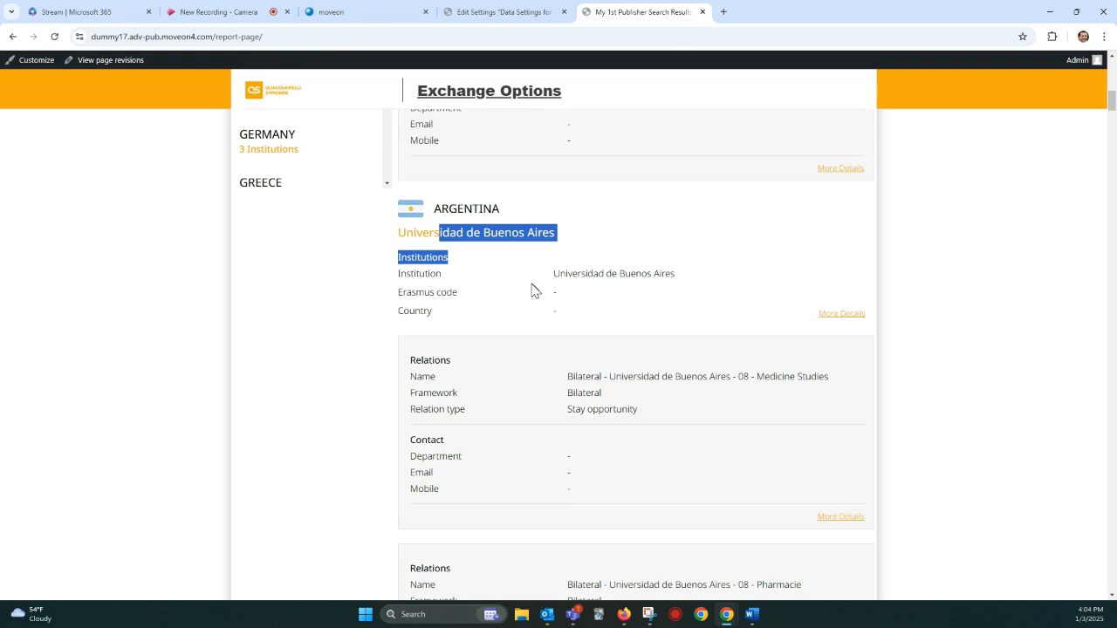
pyautogui.scroll(-3, 536, 280)
pyautogui.scroll(-3, 551, 274)
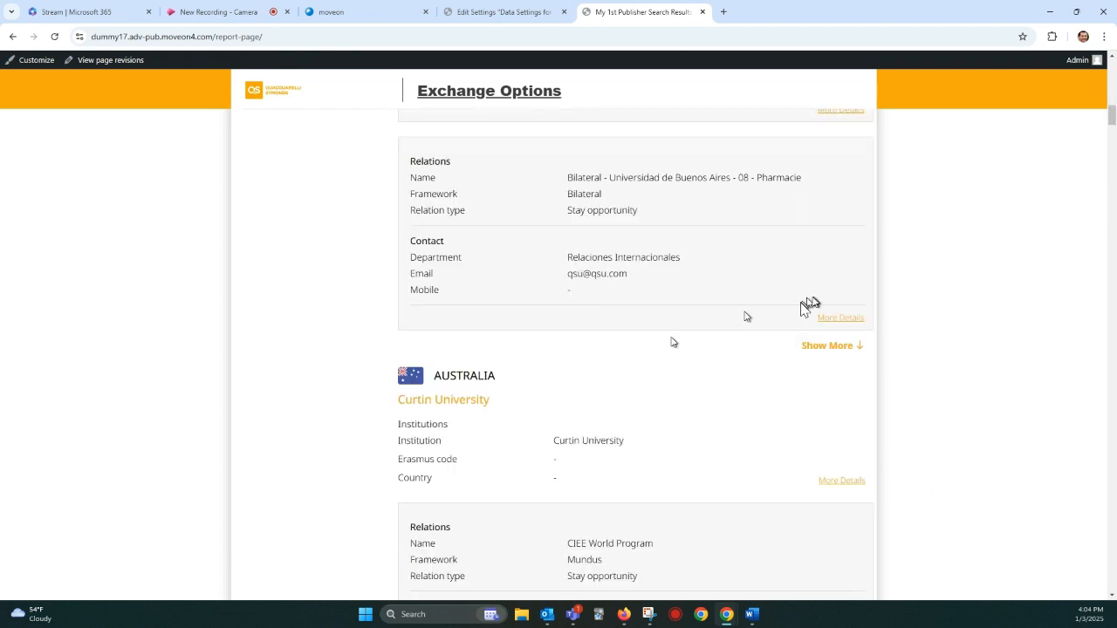
pyautogui.click(829, 346)
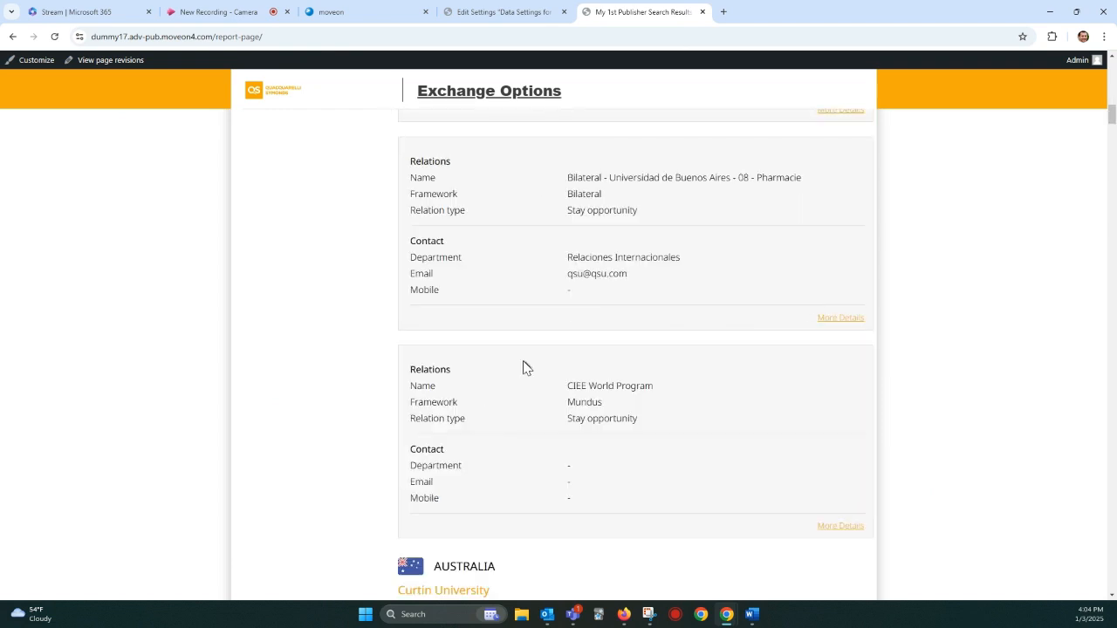
pyautogui.scroll(8, 527, 368)
pyautogui.scroll(2, 523, 367)
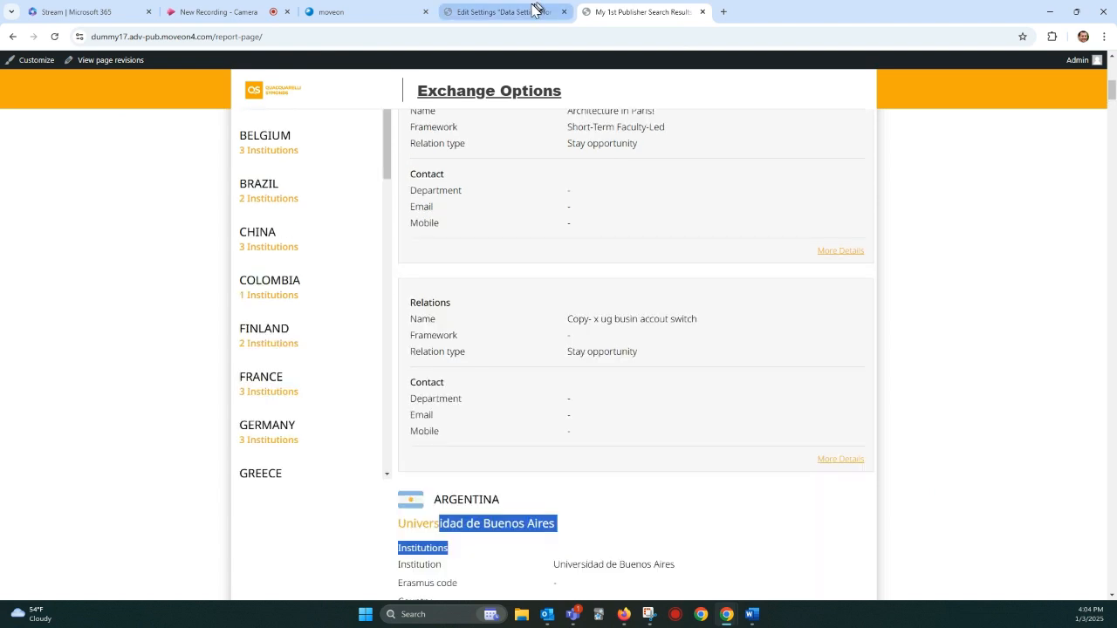
# Step: Enable Show countries in horizontal scroll and Freeze Country Scroll in the template settings and save the data settings
pyautogui.click(536, 10)
pyautogui.click(146, 335)
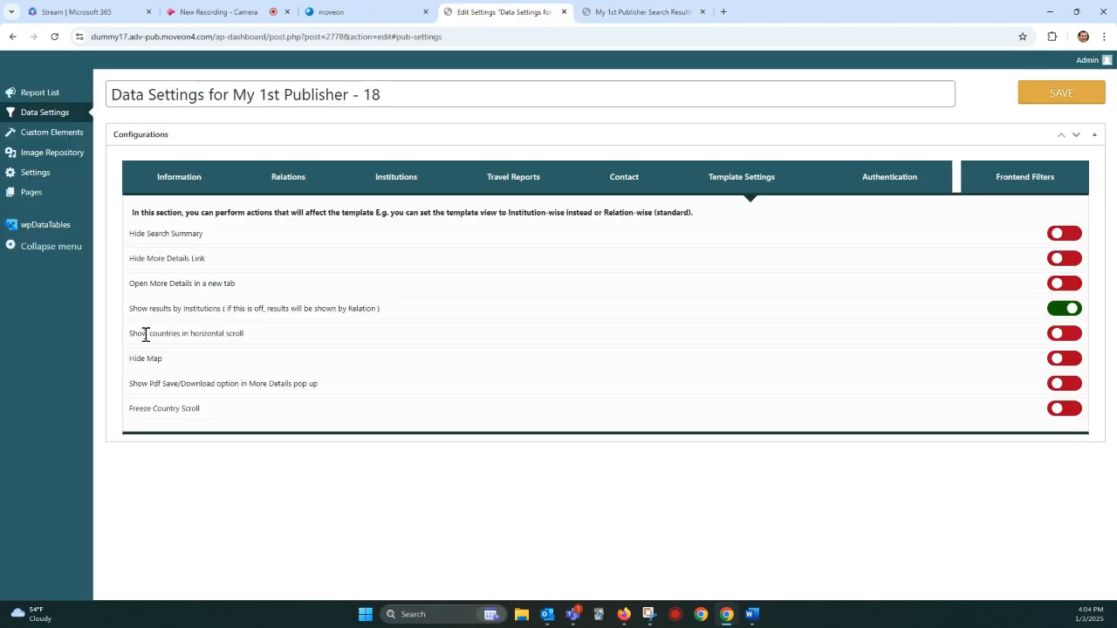
pyautogui.moveTo(146, 334); pyautogui.dragTo(226, 335)
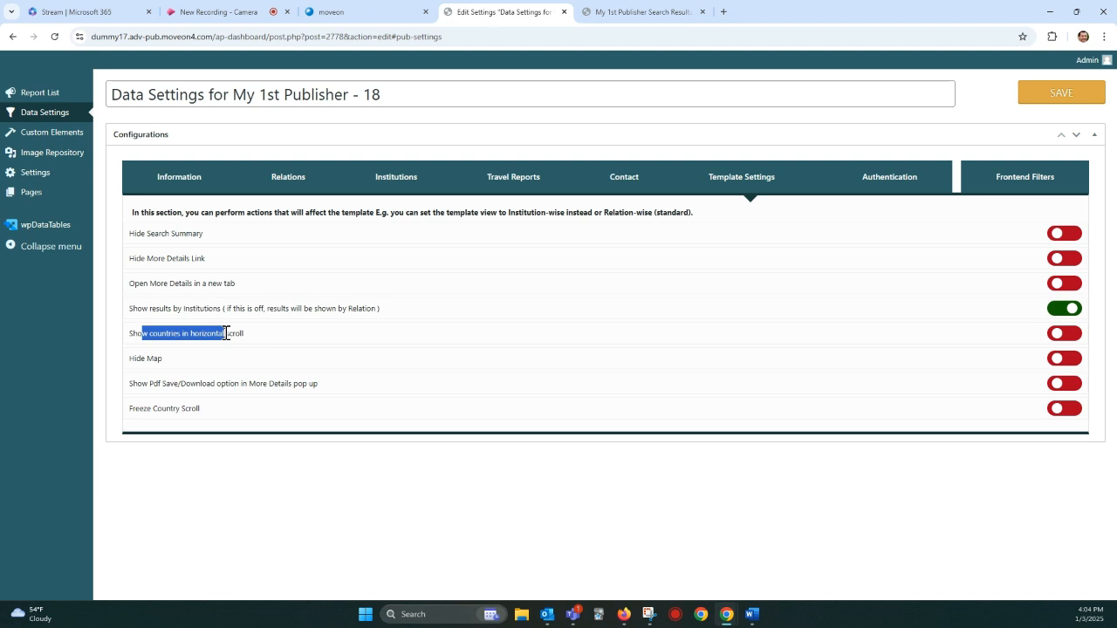
pyautogui.click(1065, 335)
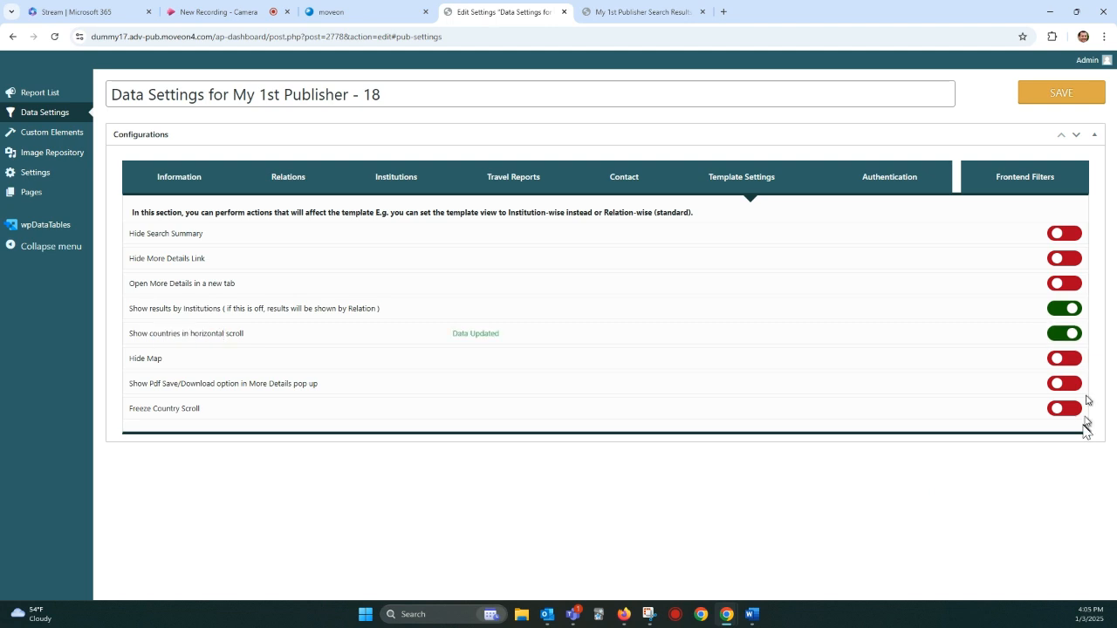
pyautogui.click(1079, 408)
pyautogui.moveTo(152, 409); pyautogui.dragTo(229, 414)
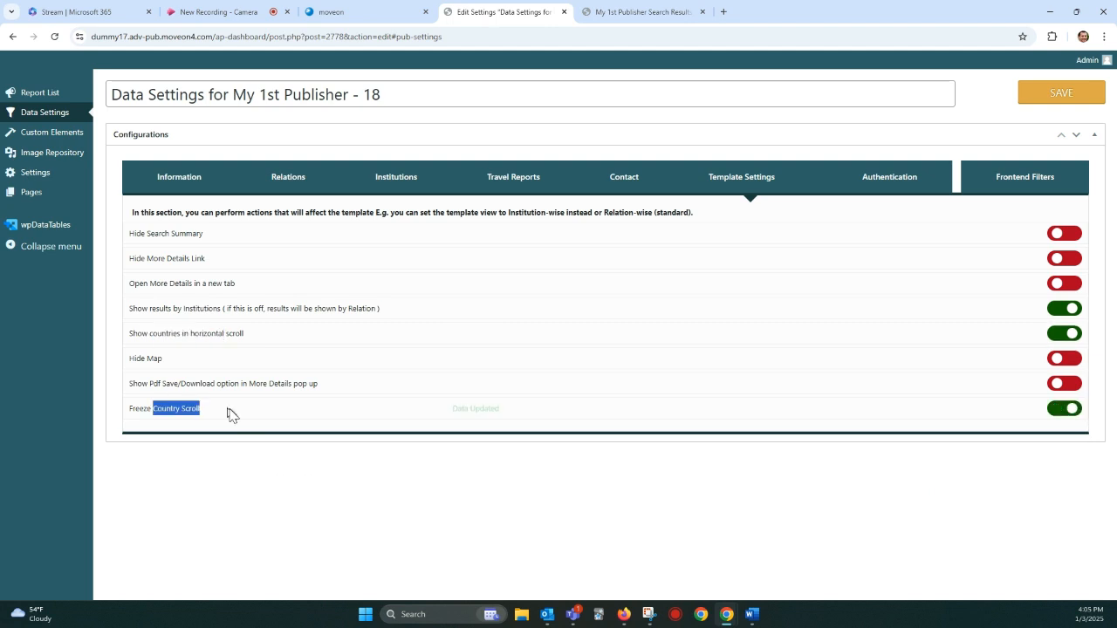
pyautogui.click(441, 538)
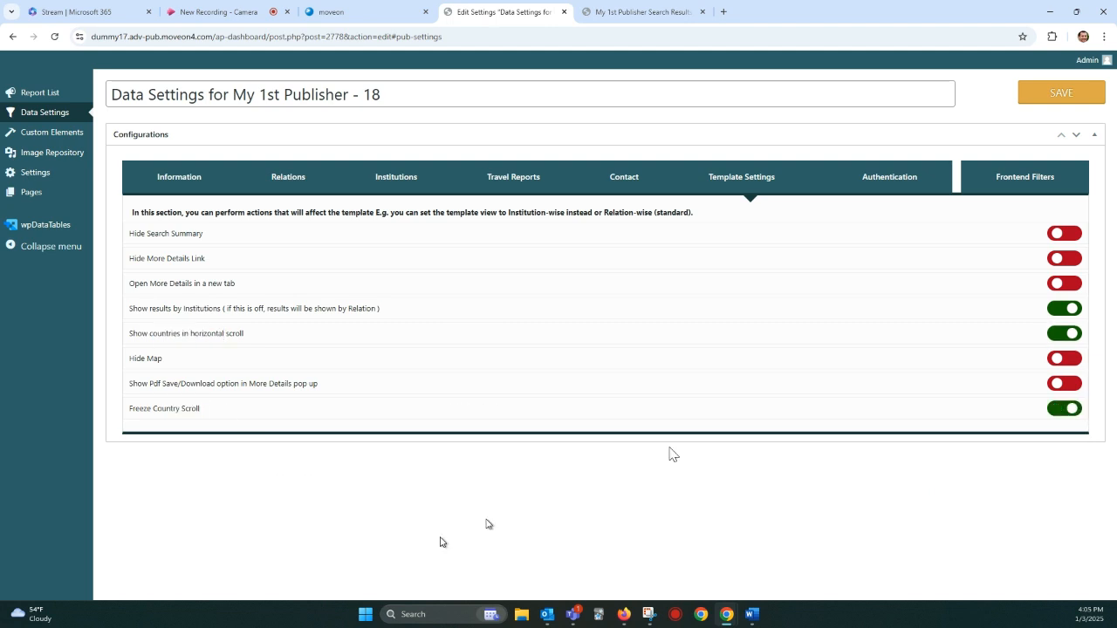
pyautogui.click(1044, 96)
pyautogui.click(658, 110)
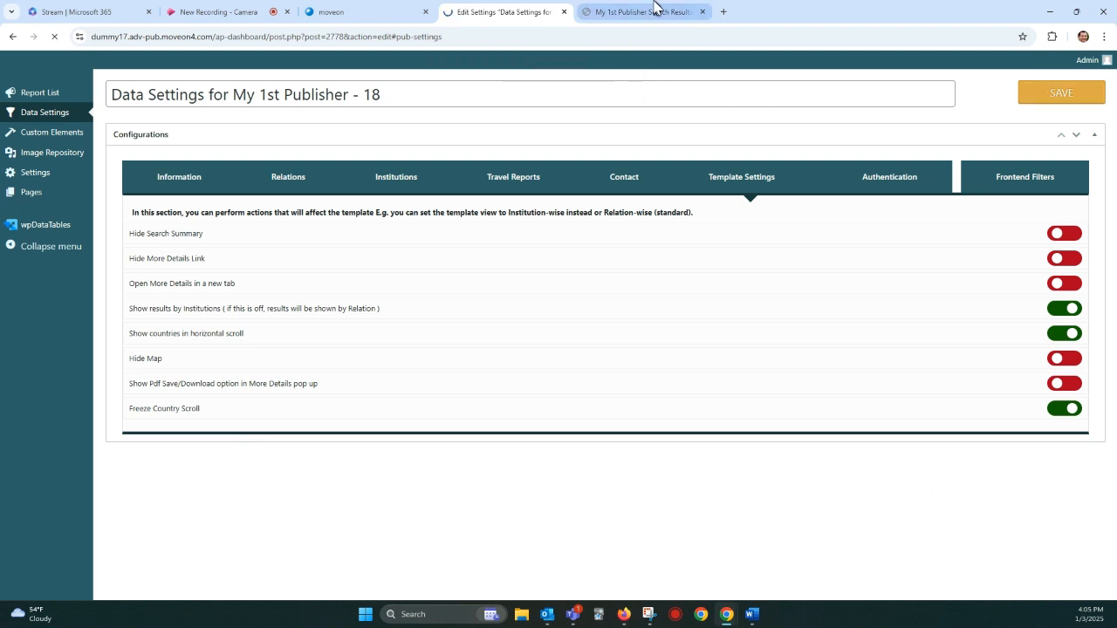
# Step: Examine how the vertical country list on the not yet reloaded results page moves while browsing the Angola to Australia entries
pyautogui.click(654, 12)
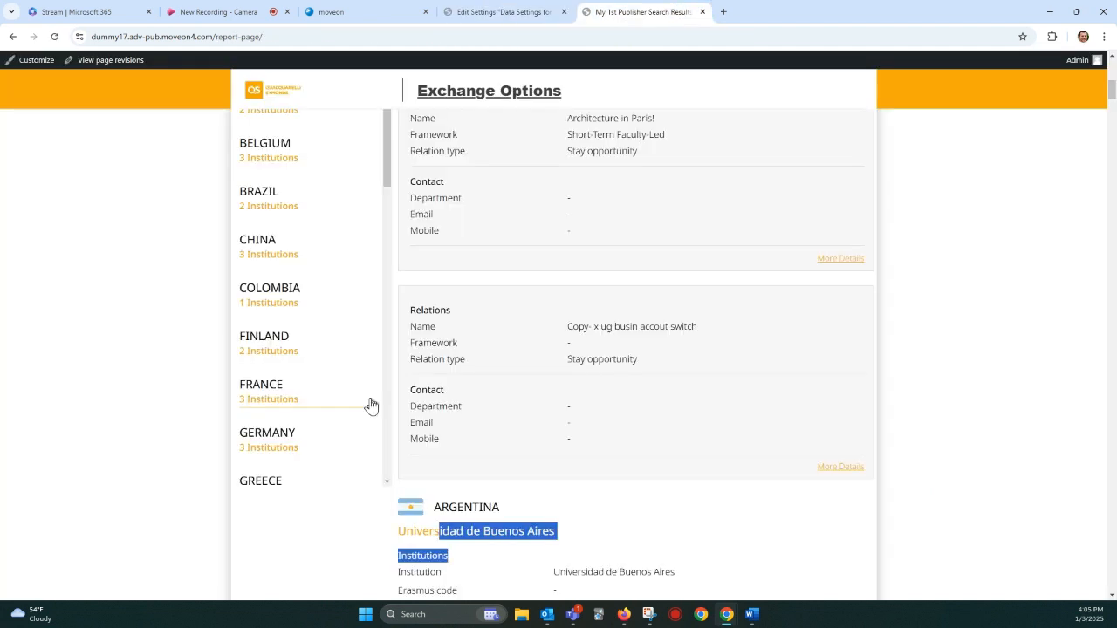
pyautogui.scroll(3, 293, 275)
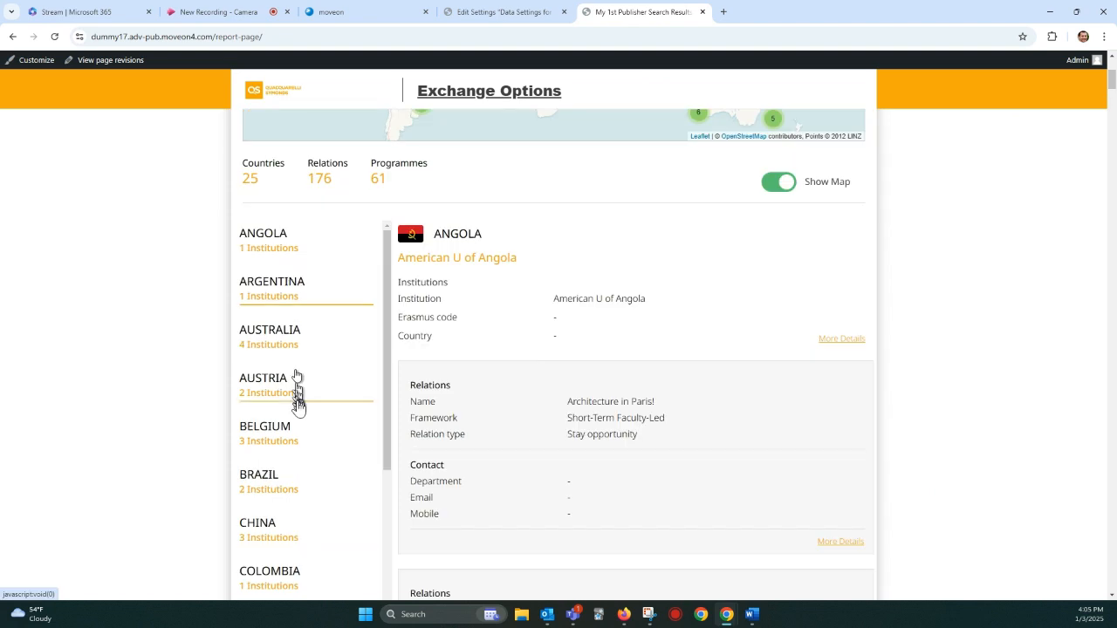
pyautogui.scroll(-5, 332, 278)
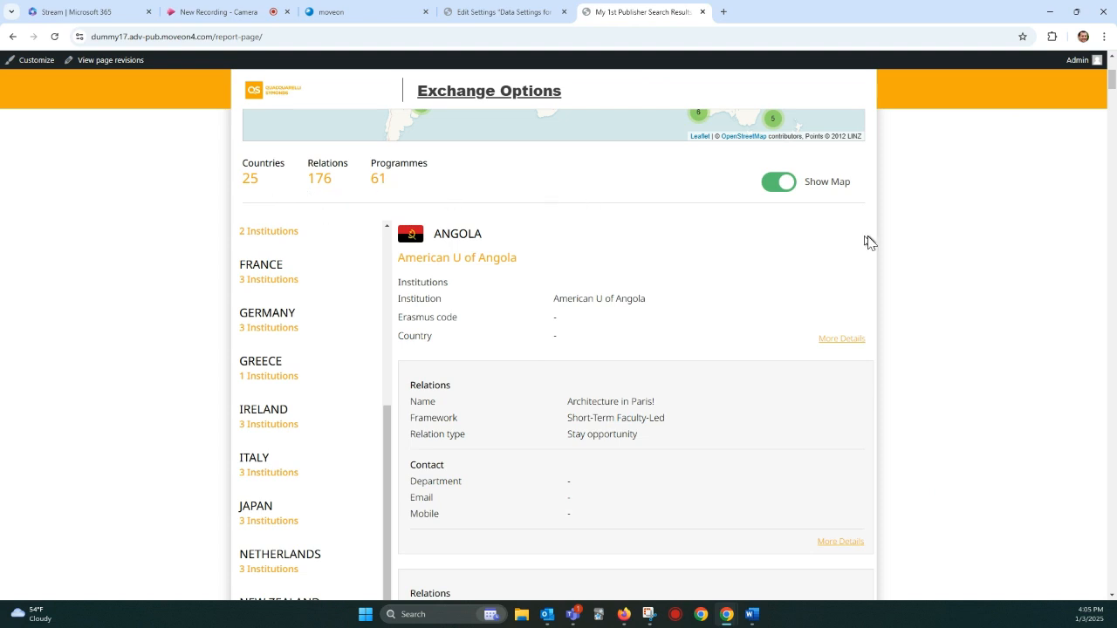
pyautogui.scroll(-10, 1053, 274)
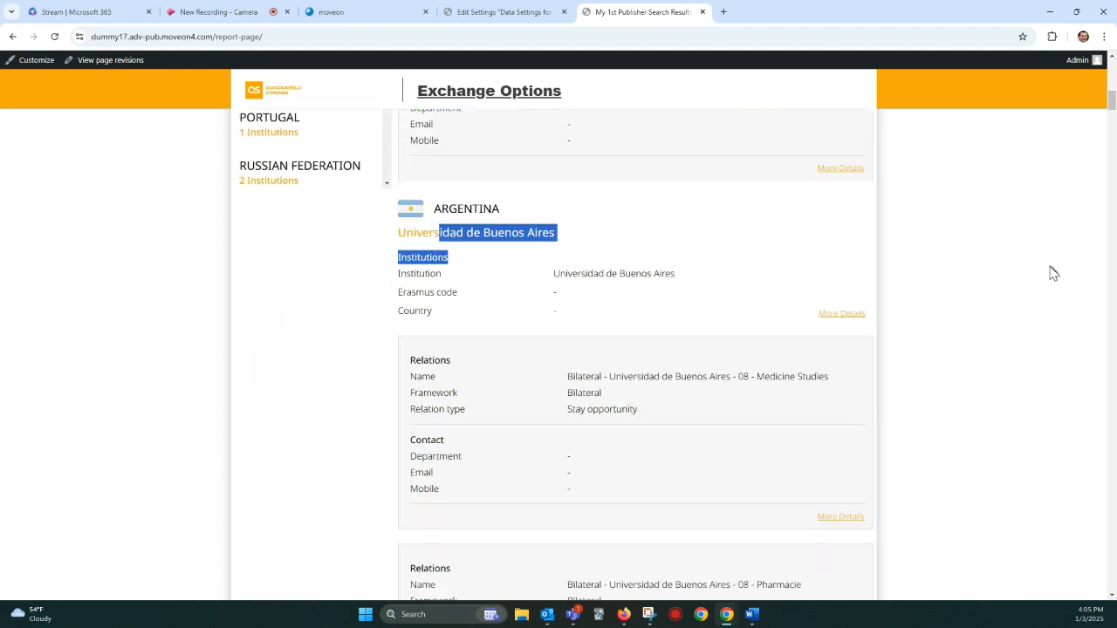
pyautogui.scroll(-5, 1053, 274)
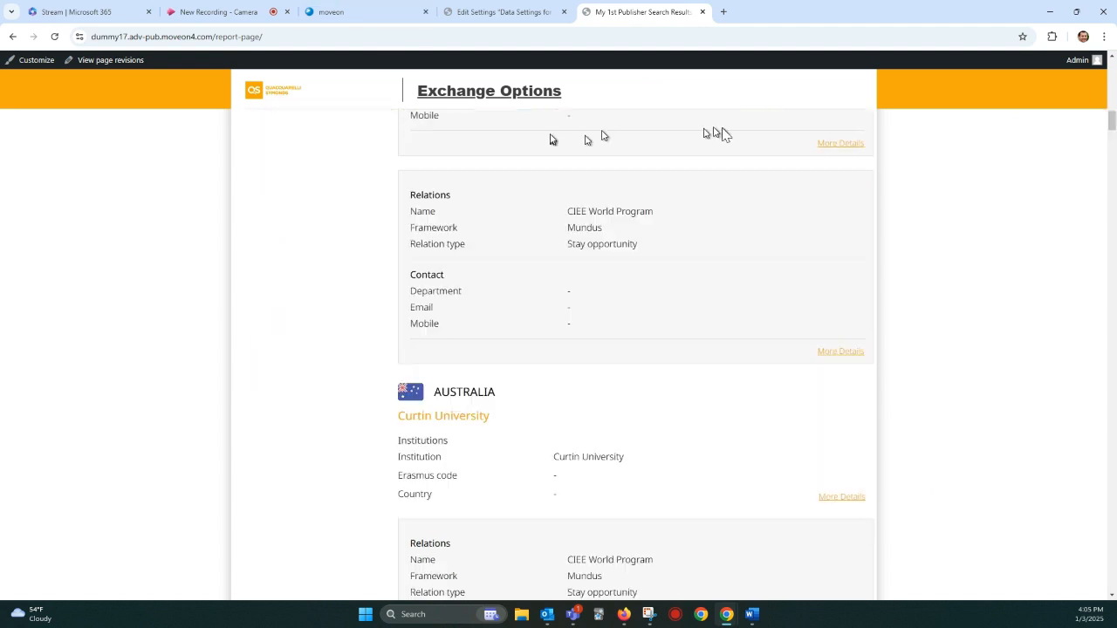
# Step: Reload the results page with resubmission and check the horizontal country list, advancing it to Belgium and browsing the results below it
pyautogui.click(54, 37)
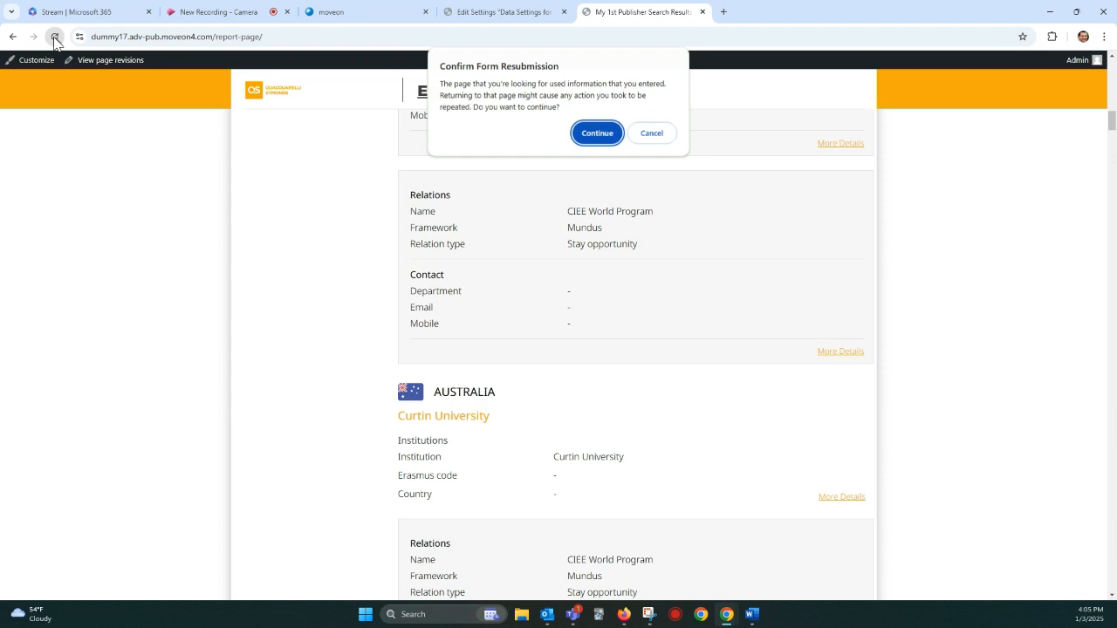
pyautogui.click(597, 134)
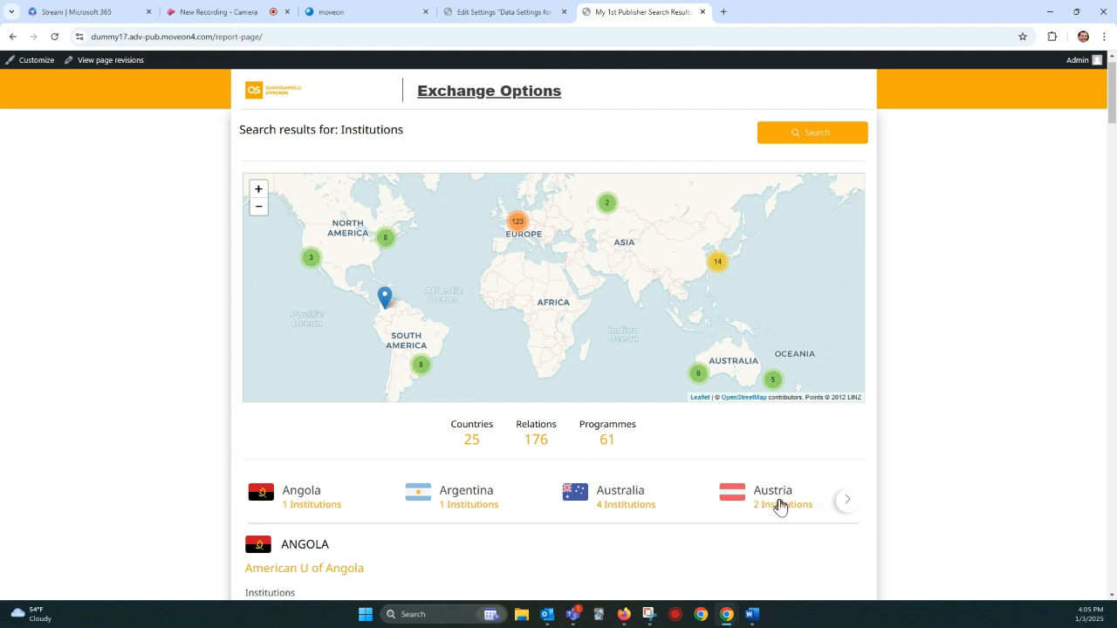
pyautogui.click(846, 500)
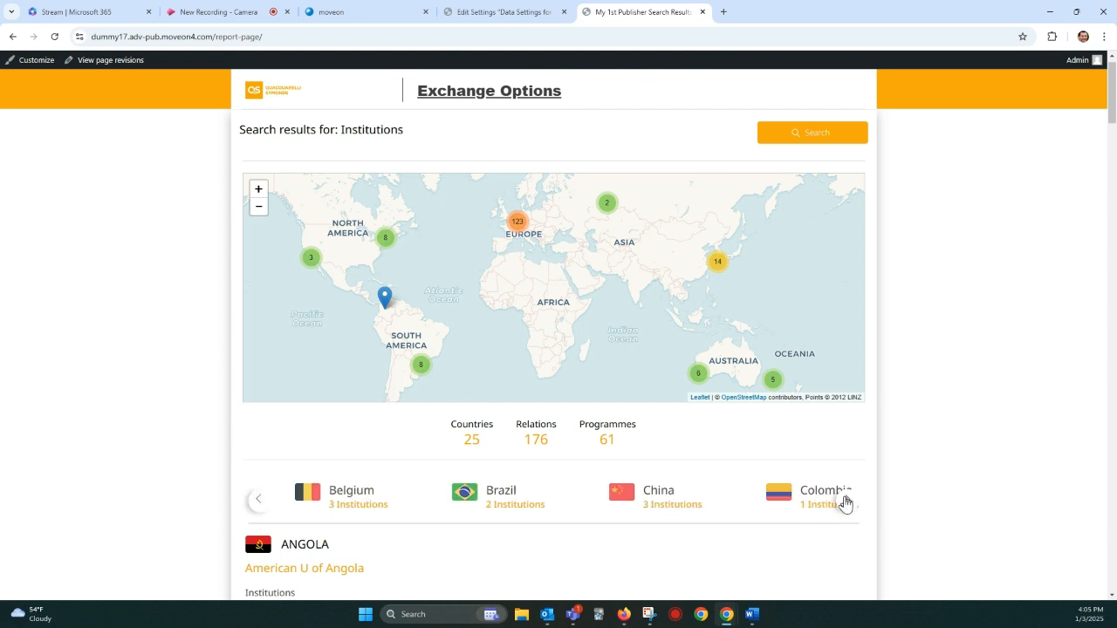
pyautogui.scroll(-5, 877, 475)
pyautogui.scroll(-4, 877, 475)
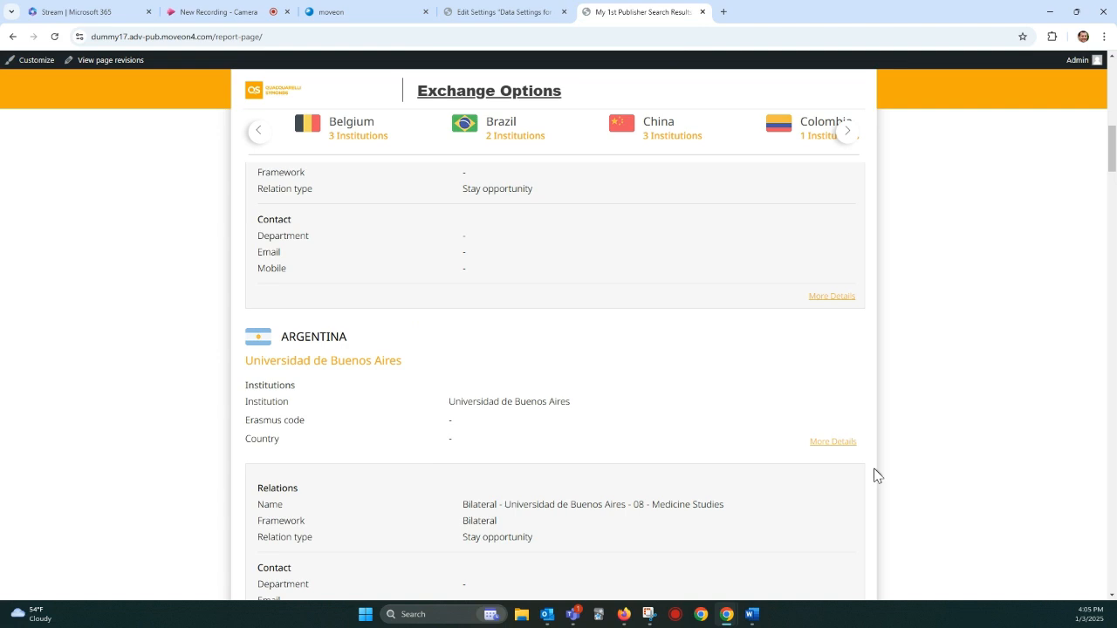
pyautogui.scroll(-2, 876, 475)
pyautogui.scroll(-8, 698, 248)
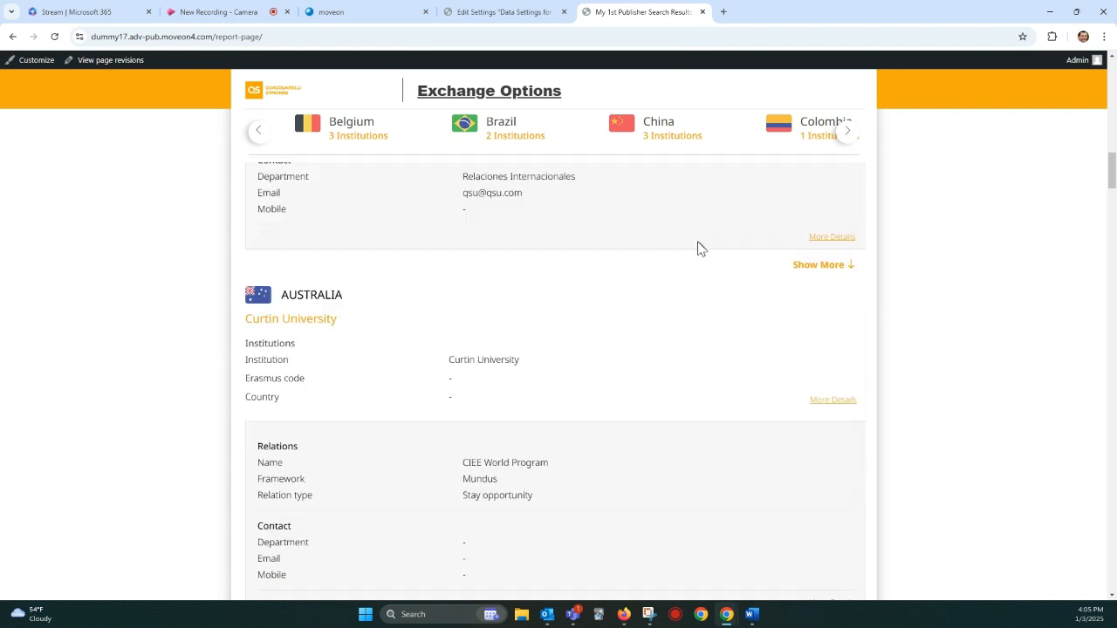
pyautogui.scroll(-2, 698, 249)
# Step: Enable Hide Map in the template settings and save the data settings
pyautogui.click(497, 12)
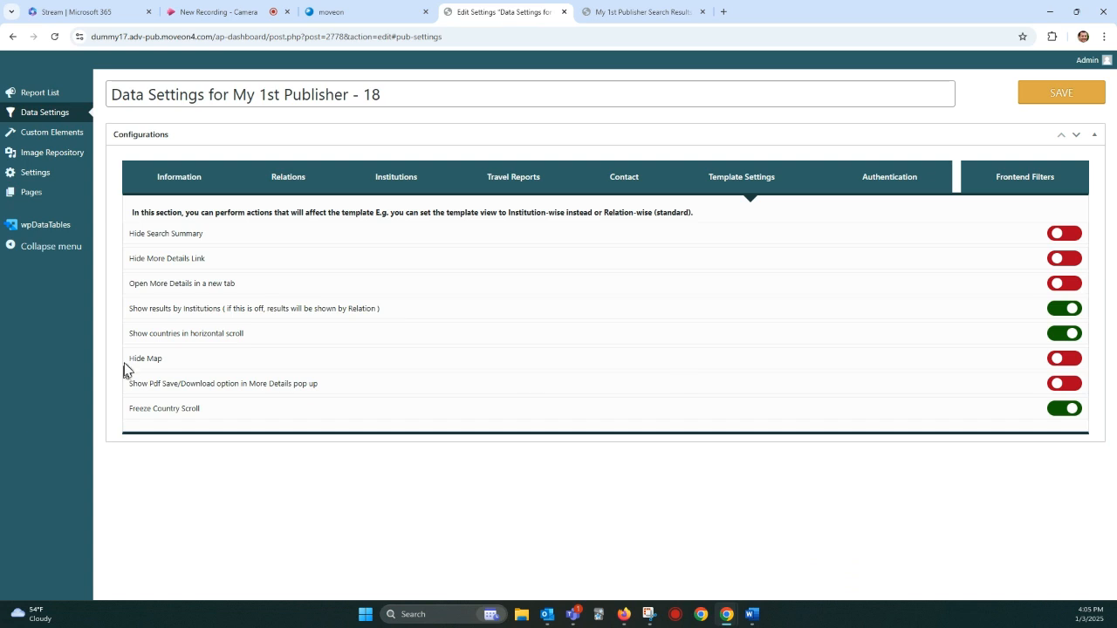
pyautogui.moveTo(124, 370); pyautogui.dragTo(145, 358)
pyautogui.click(1067, 358)
pyautogui.click(1060, 93)
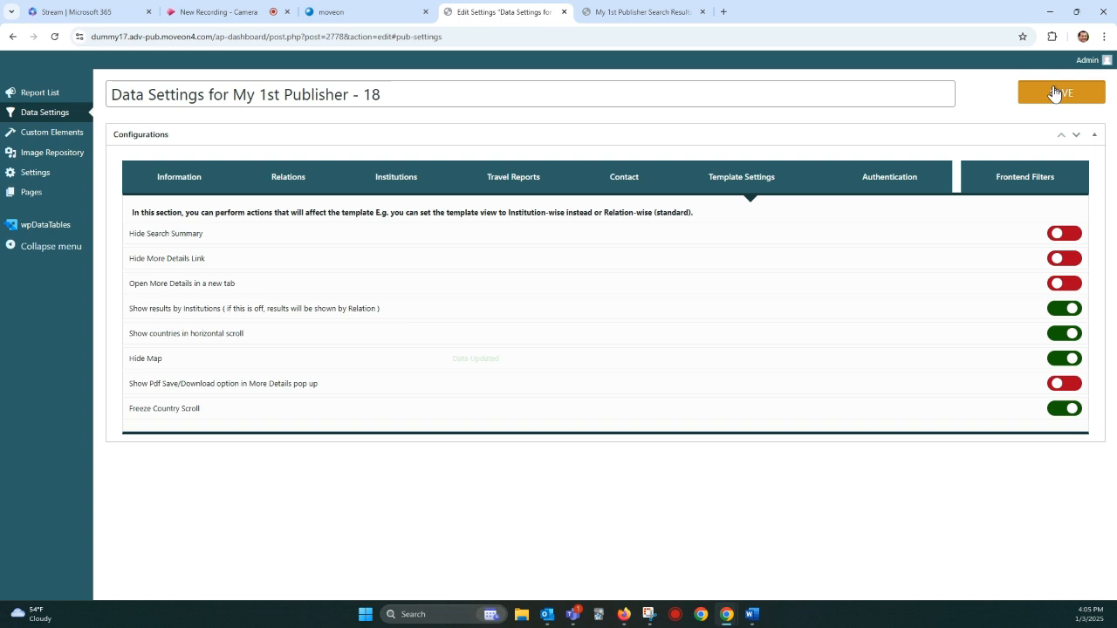
pyautogui.click(659, 112)
# Step: Review the map on the results page, and reload the page with resubmission to check the Hide Map setting
pyautogui.click(656, 18)
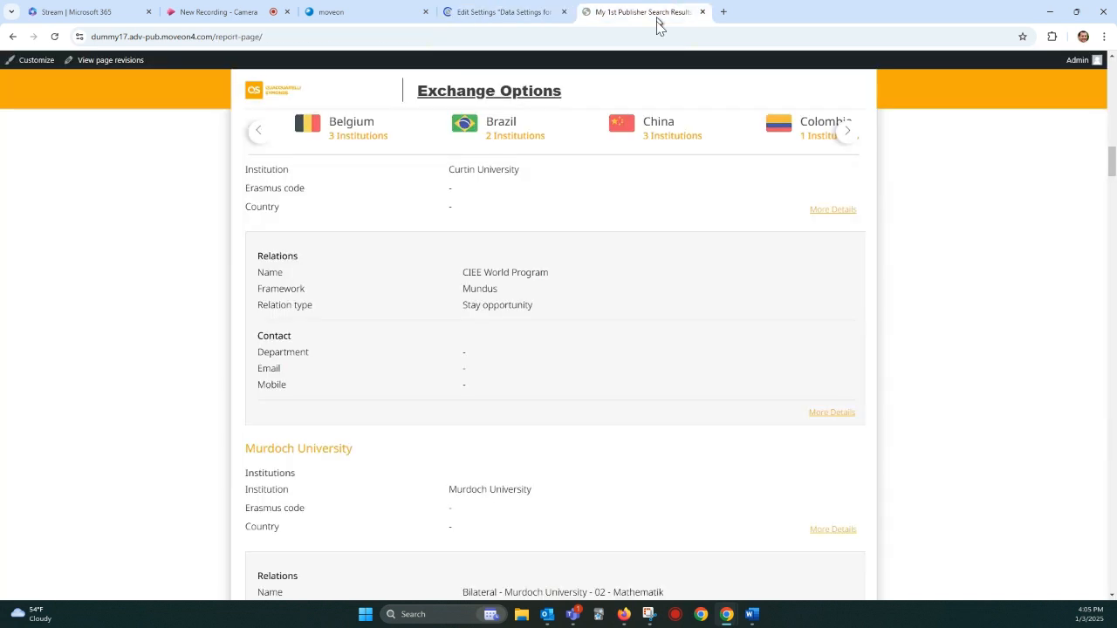
pyautogui.scroll(5, 698, 242)
pyautogui.scroll(10, 698, 242)
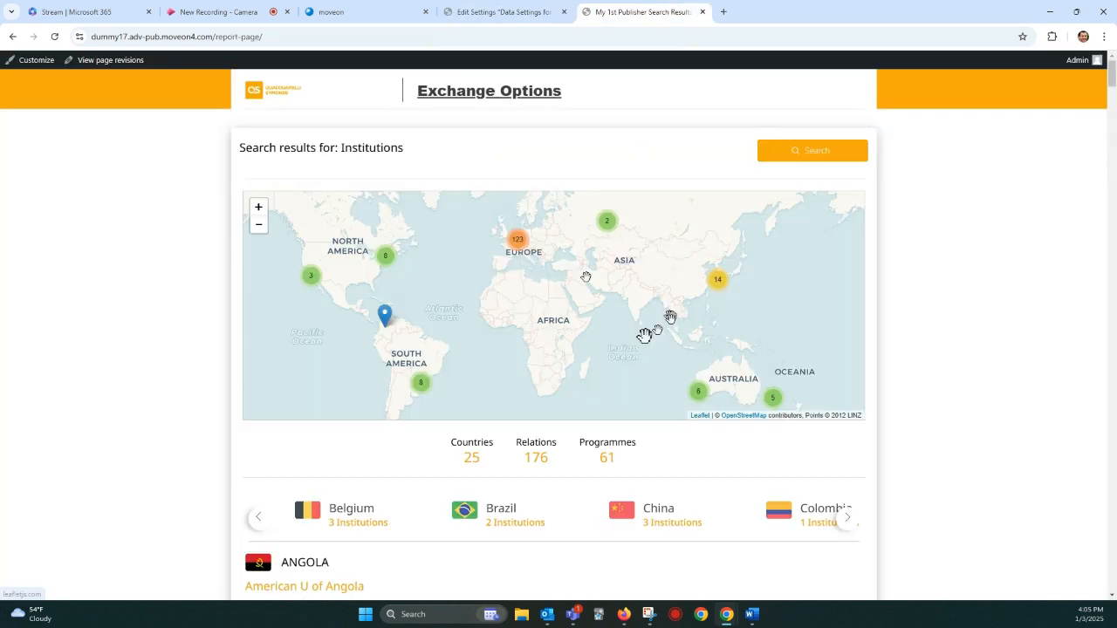
pyautogui.click(54, 37)
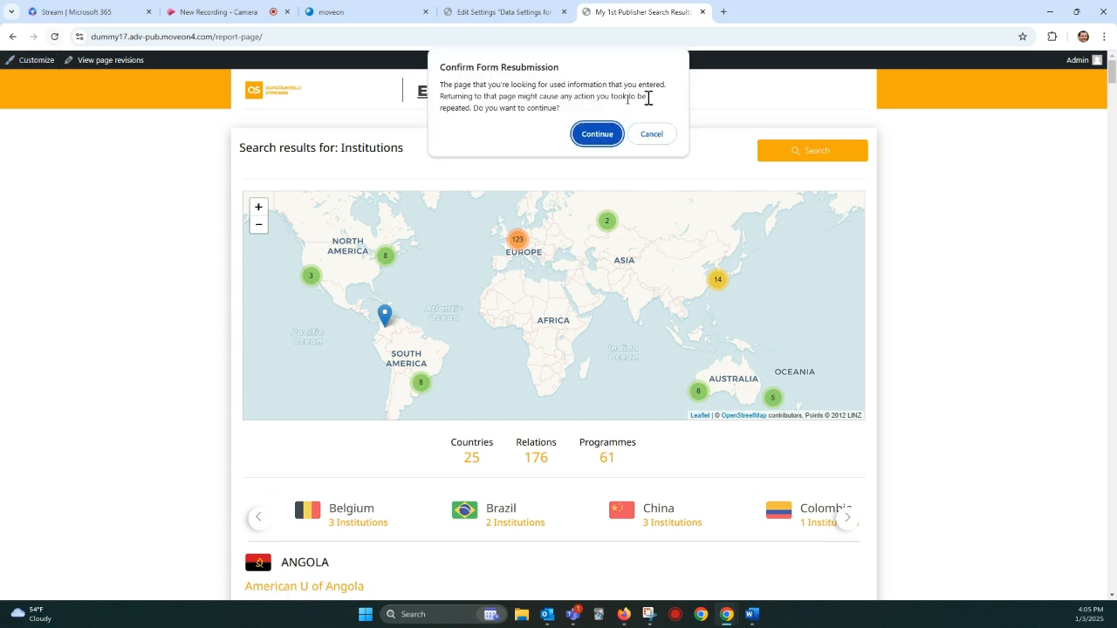
pyautogui.click(619, 136)
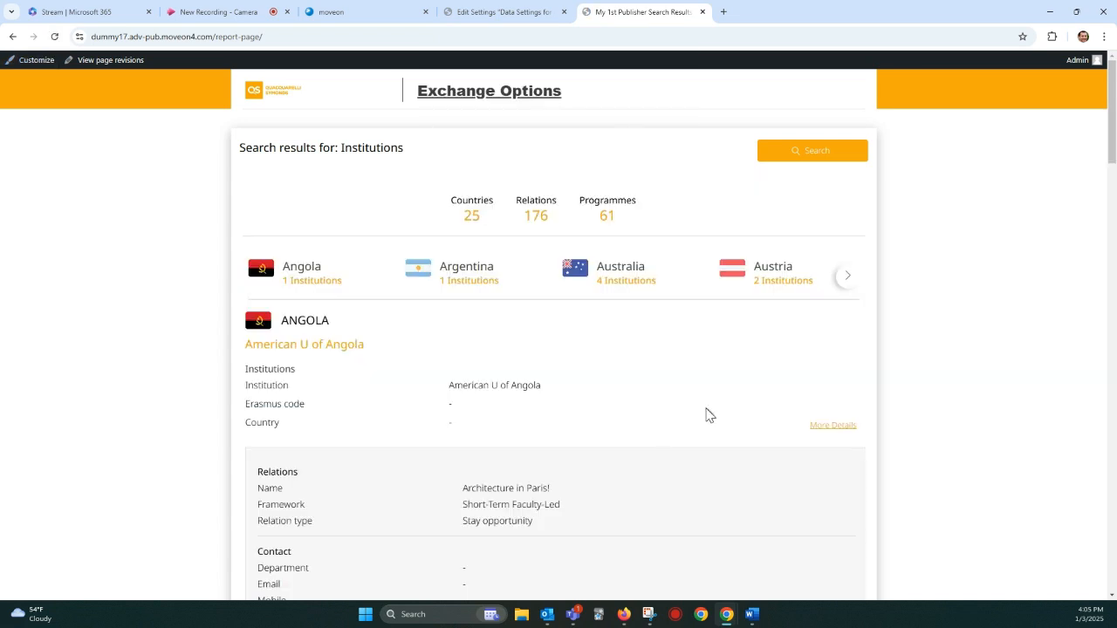
# Step: Enable Show Pdf Save/Download option in More Details pop up and save the data settings
pyautogui.click(496, 14)
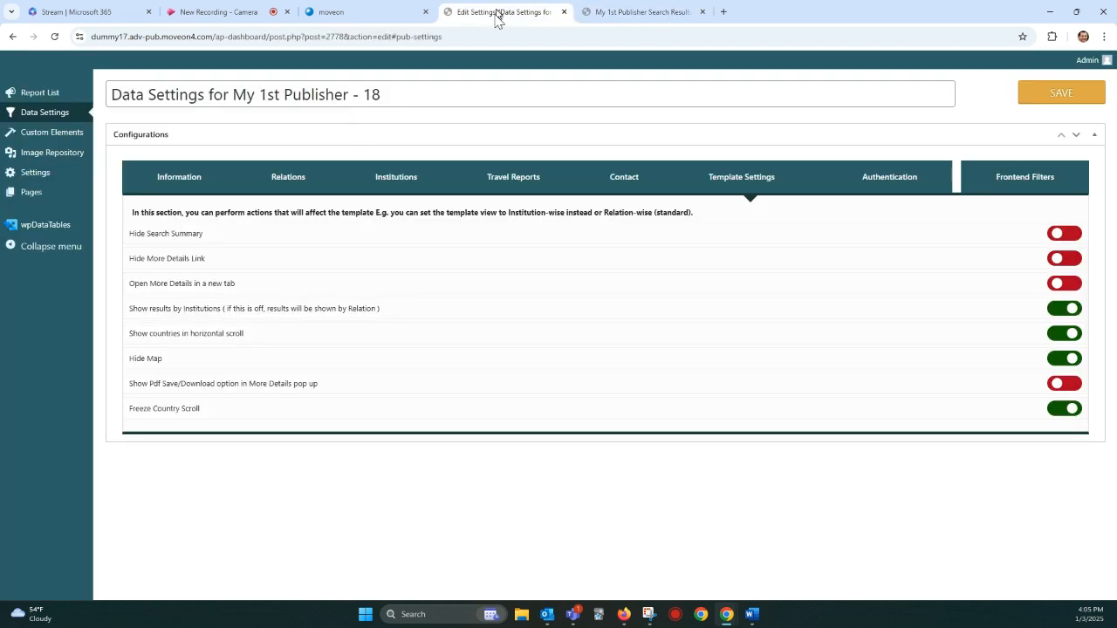
pyautogui.moveTo(133, 384); pyautogui.dragTo(250, 385)
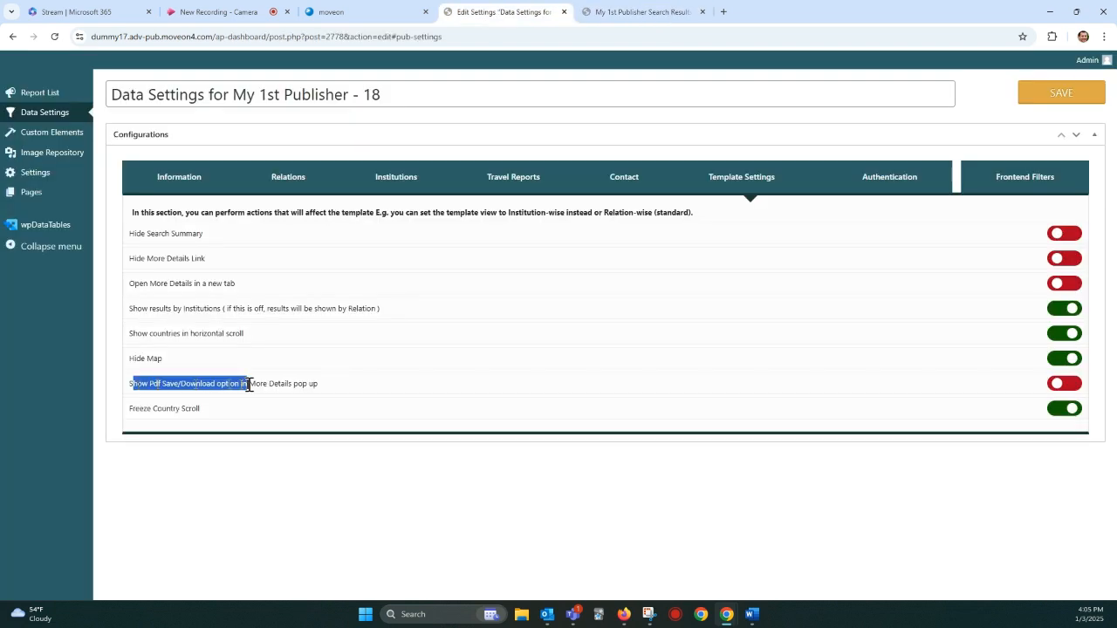
pyautogui.click(267, 384)
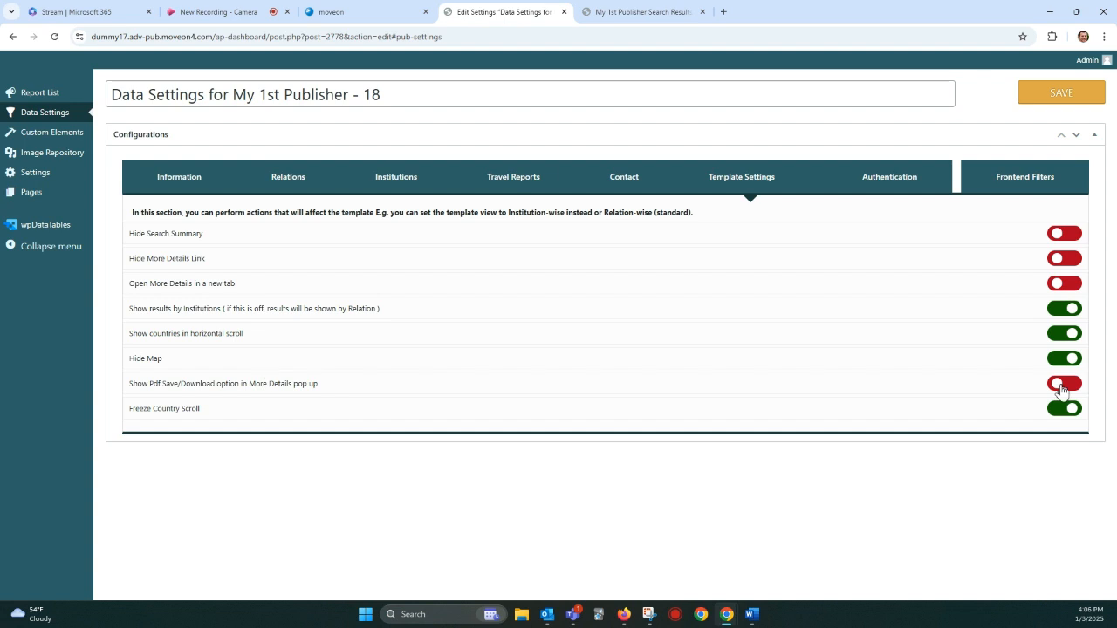
pyautogui.click(1062, 387)
pyautogui.click(1059, 105)
pyautogui.click(658, 110)
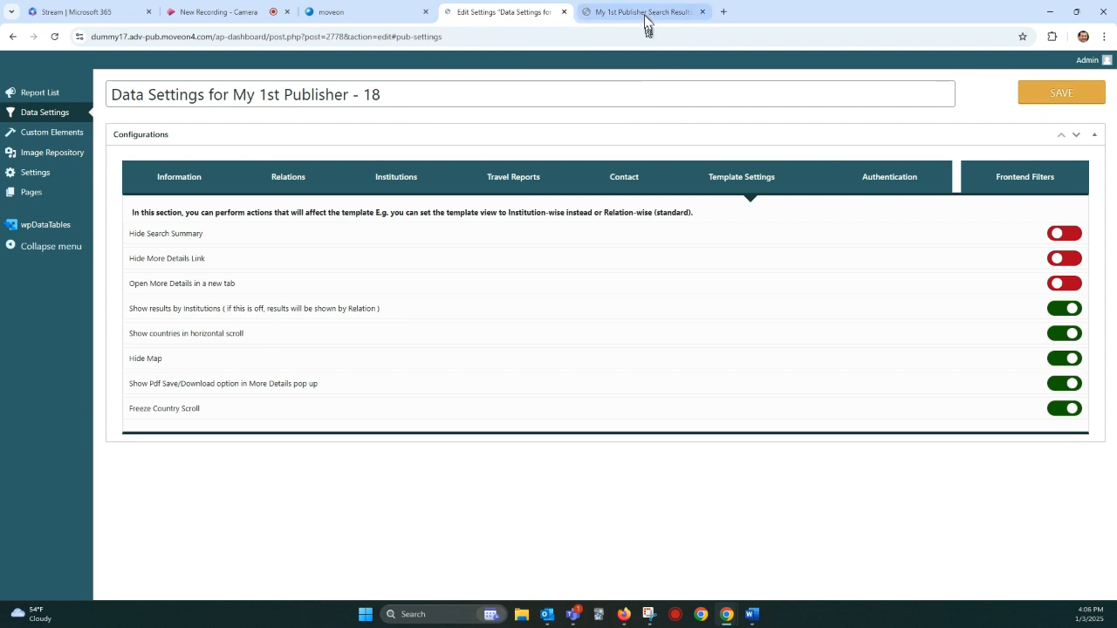
# Step: Check the More Details pop-up of Angola's Architecture in Paris! relation and reload the results page with resubmission
pyautogui.click(645, 12)
pyautogui.scroll(-3, 740, 439)
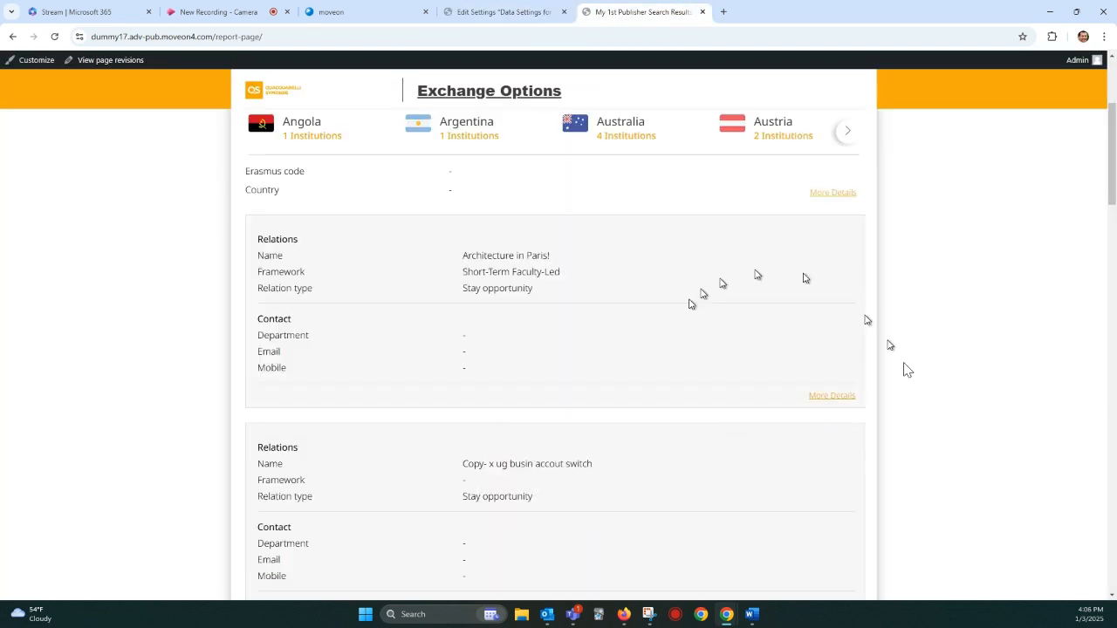
pyautogui.click(833, 397)
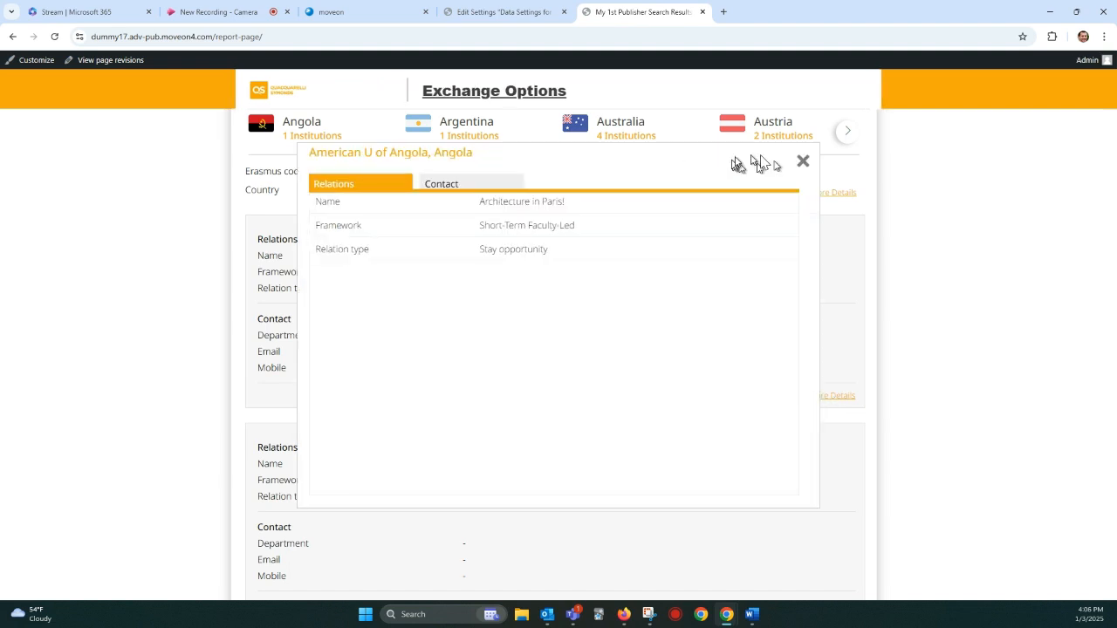
pyautogui.click(56, 37)
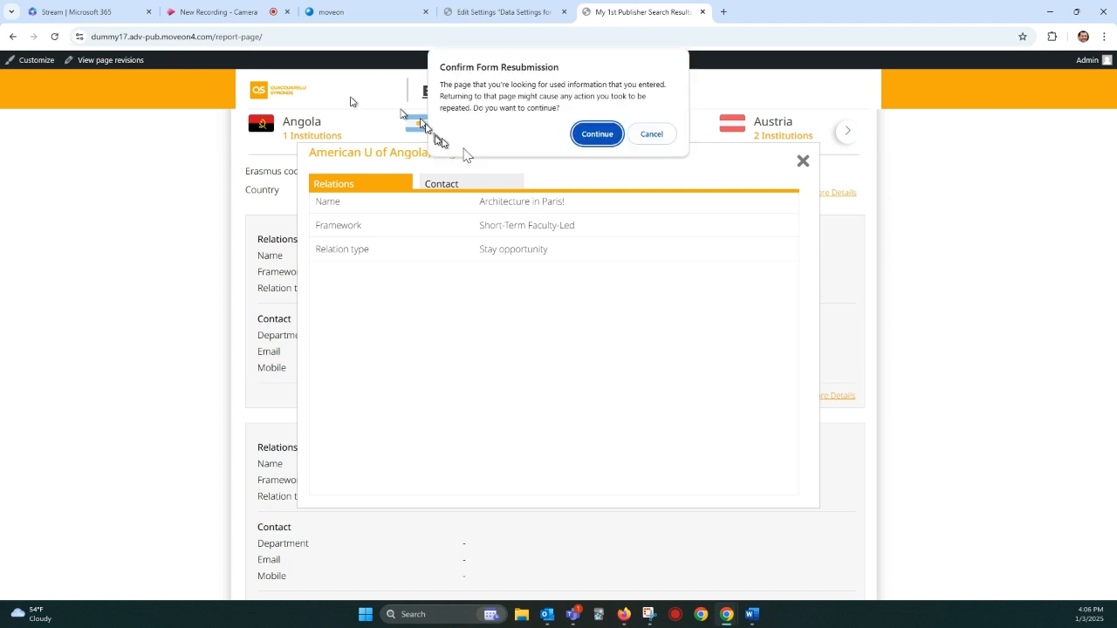
pyautogui.click(593, 135)
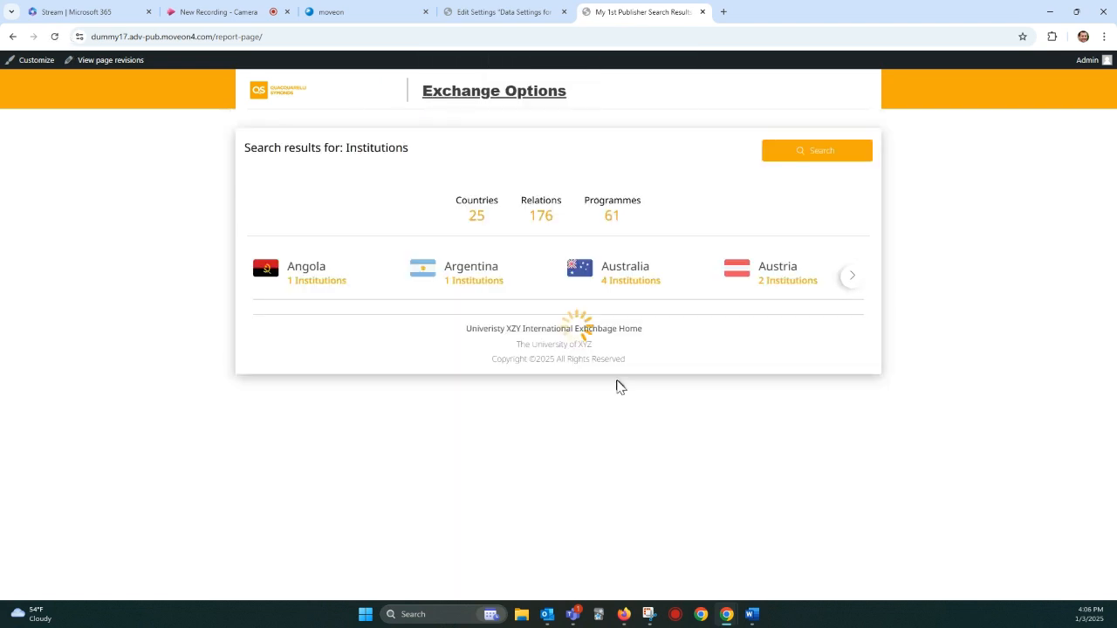
# Step: Open the More Details pop-up of Angola's Architecture in Paris! relation and download its details as a PDF
pyautogui.click(825, 397)
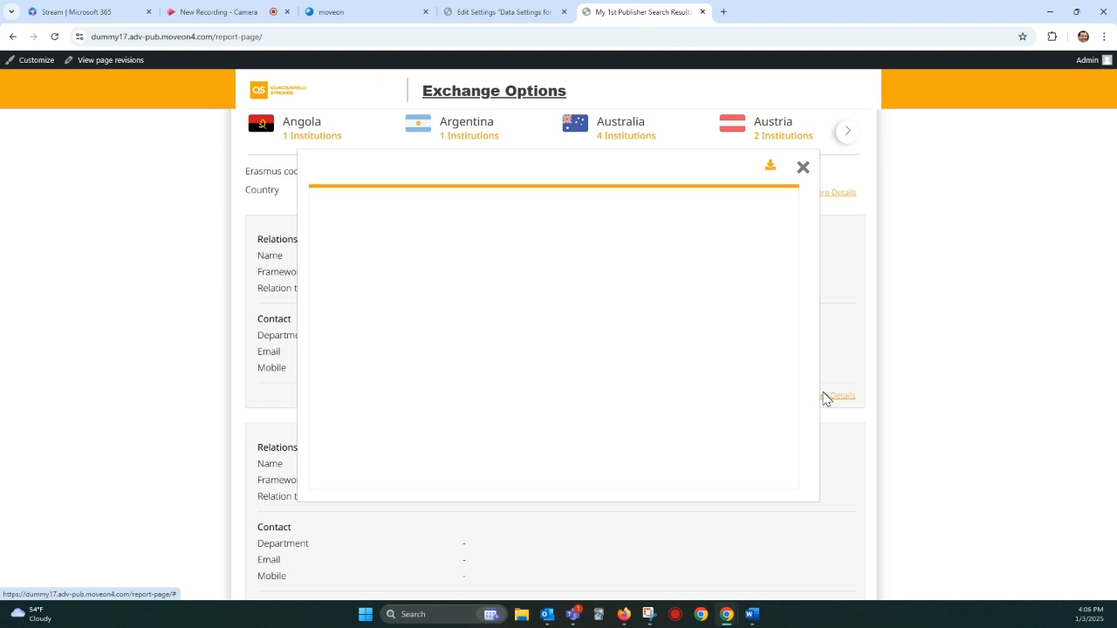
pyautogui.click(769, 156)
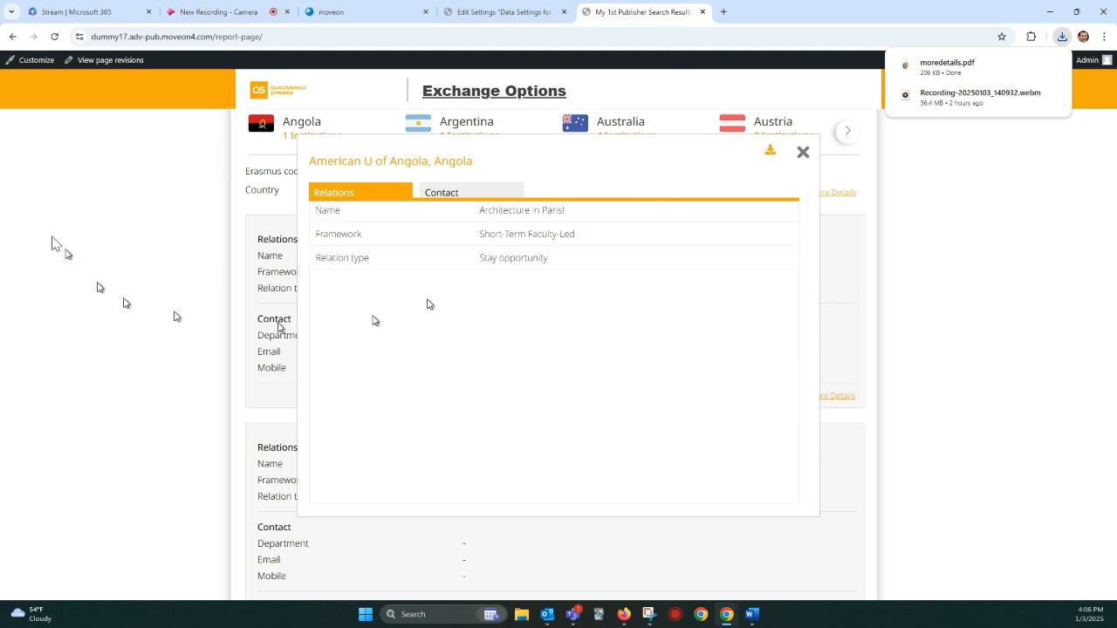
# Step: Turn off Hide Map and enable Open More Details in a new tab in the publisher's template settings
pyautogui.click(499, 14)
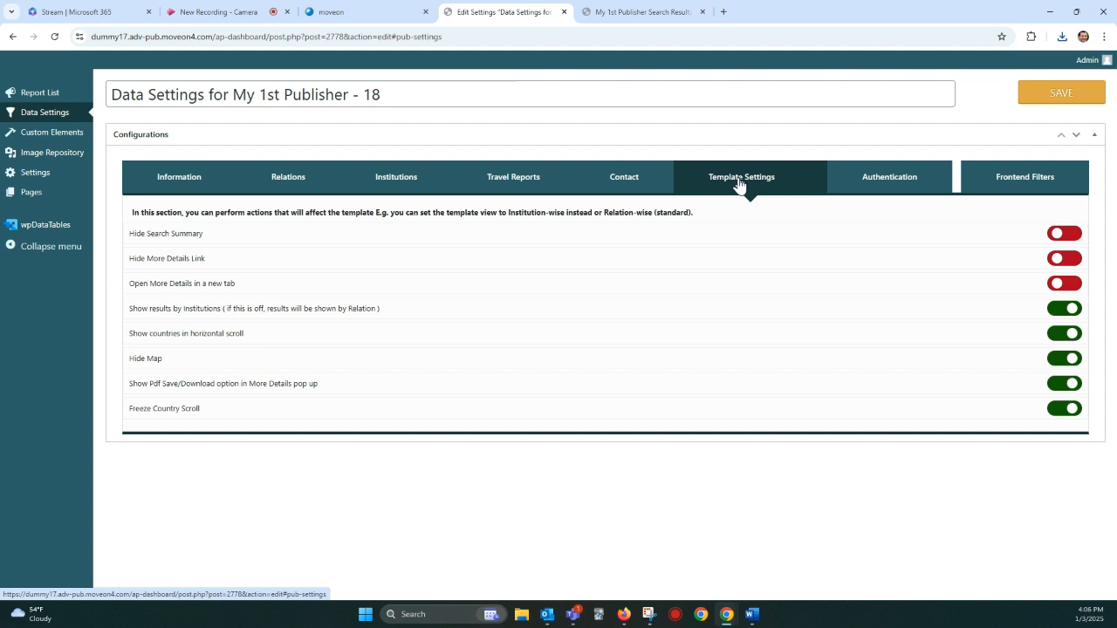
pyautogui.click(1062, 360)
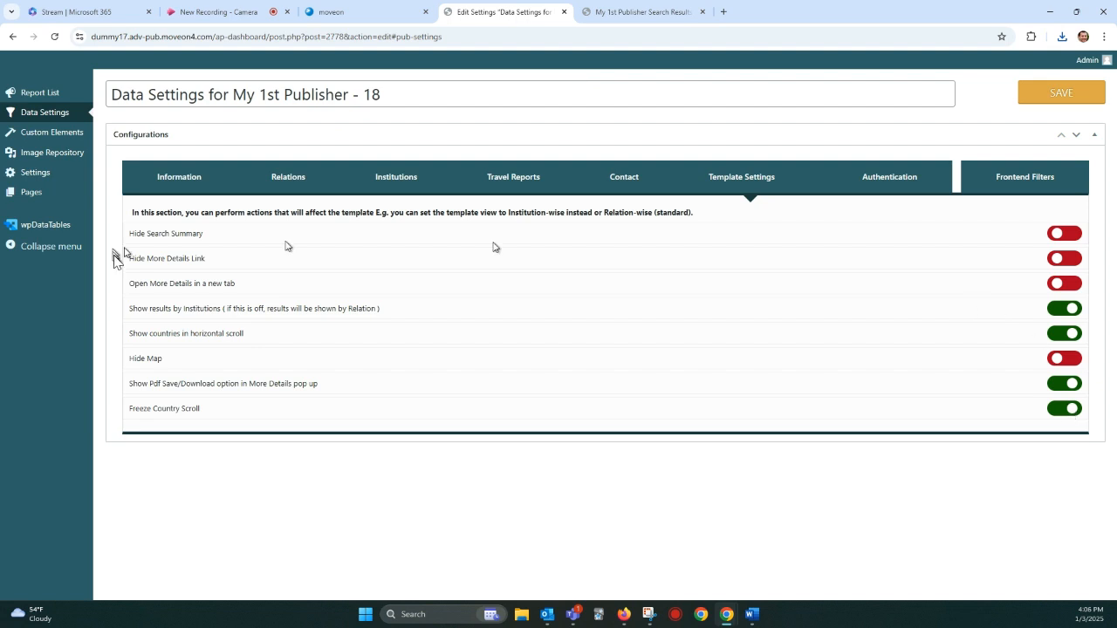
pyautogui.moveTo(135, 284); pyautogui.dragTo(201, 284)
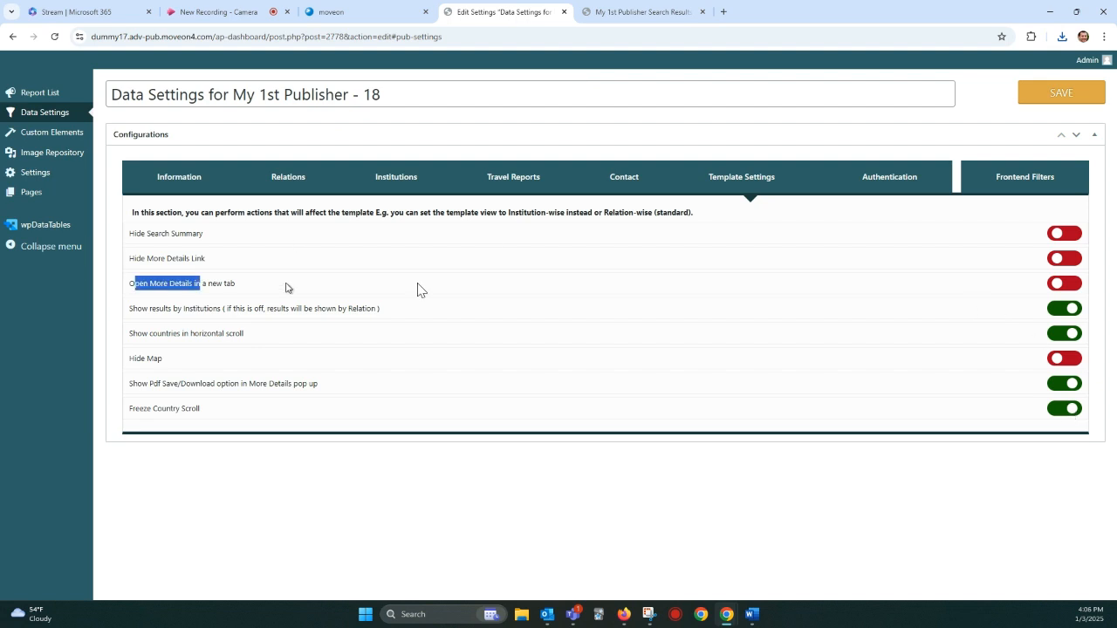
pyautogui.click(1066, 284)
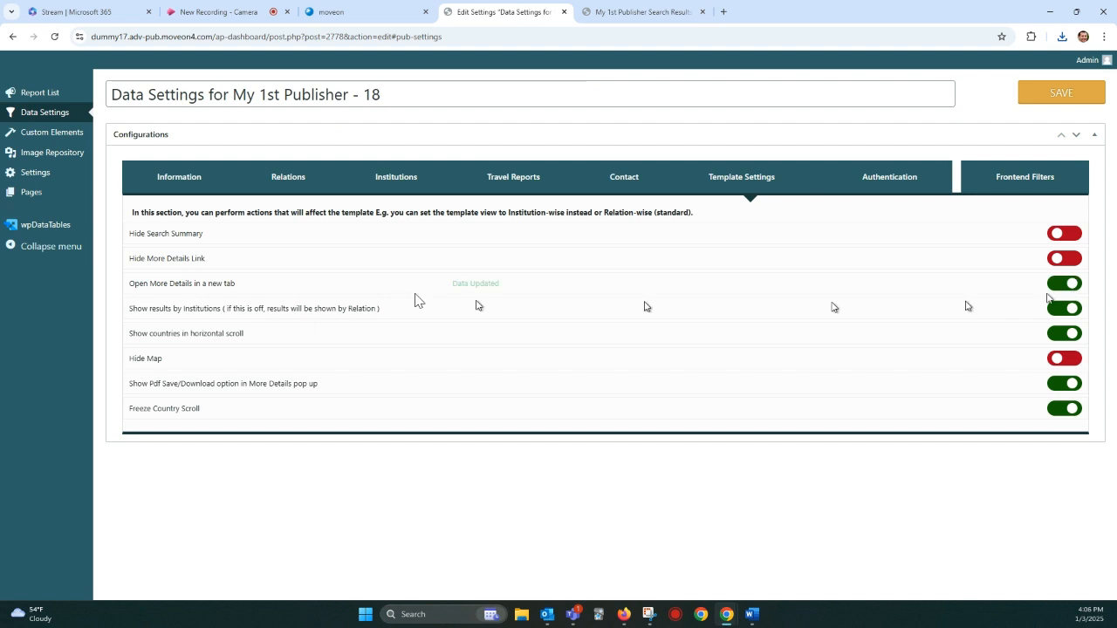
# Step: Review the Hide More Details Link and Hide Search Summary options by highlighting their labels in the template settings
pyautogui.moveTo(147, 258); pyautogui.dragTo(200, 271)
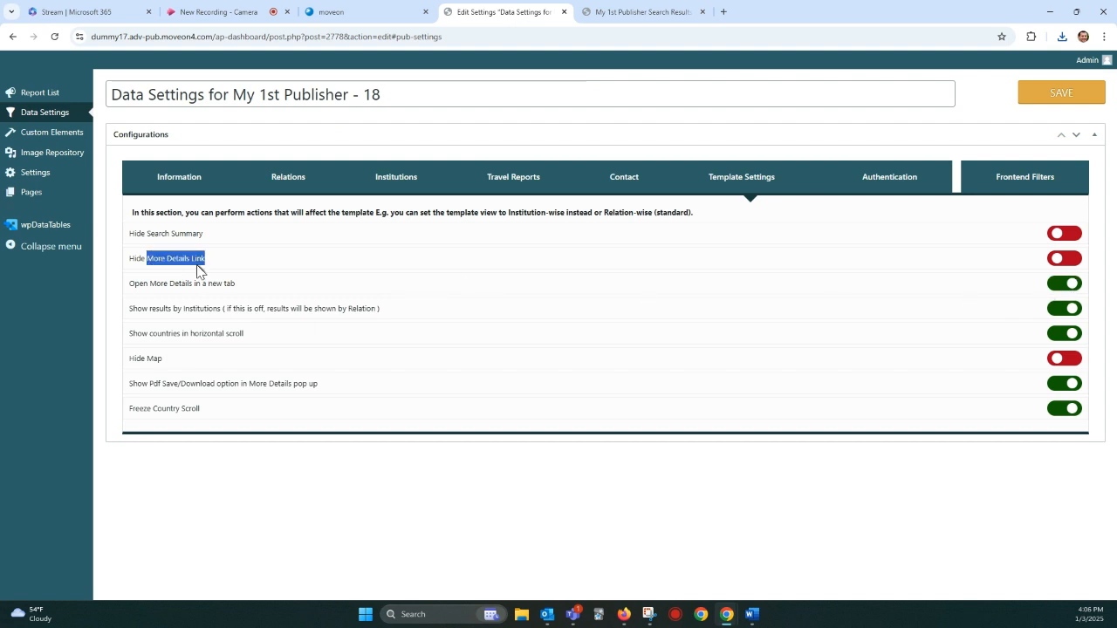
pyautogui.click(122, 241)
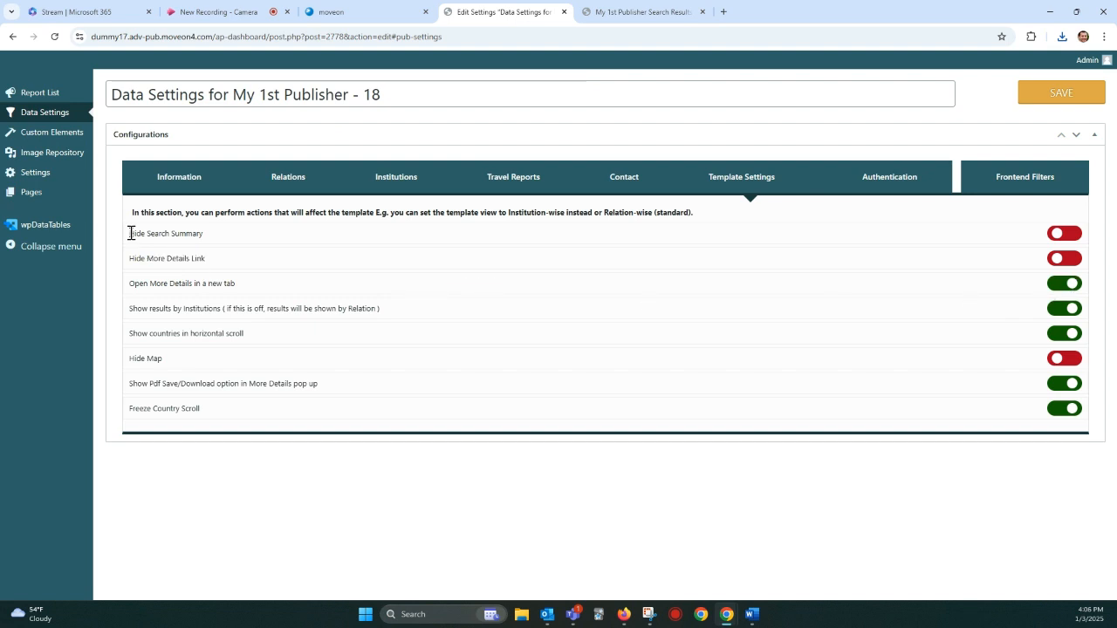
pyautogui.moveTo(130, 233); pyautogui.dragTo(194, 237)
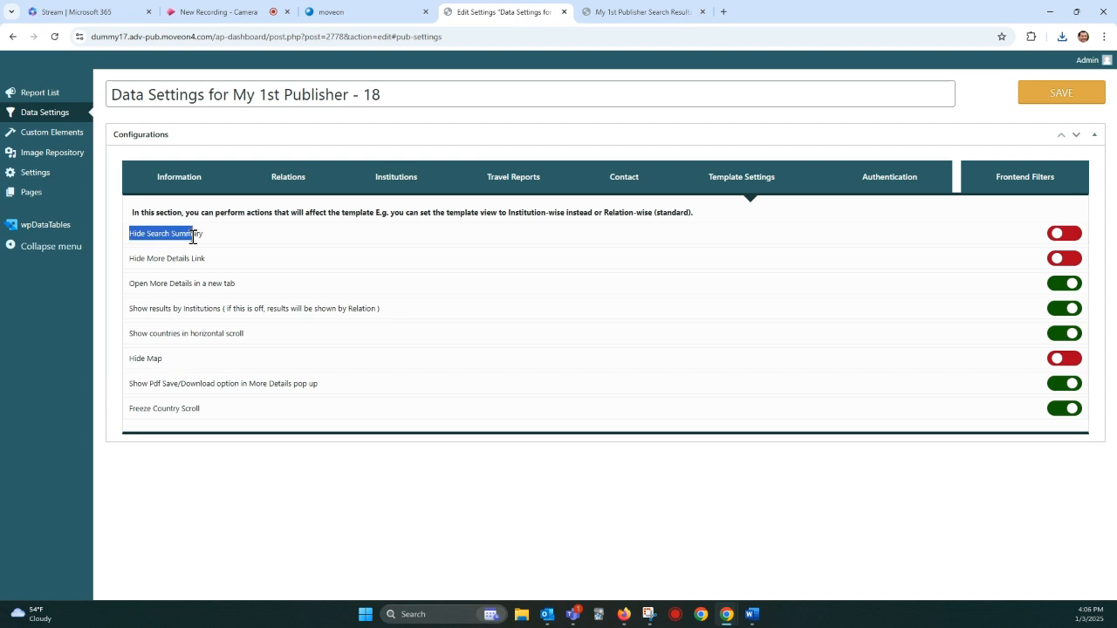